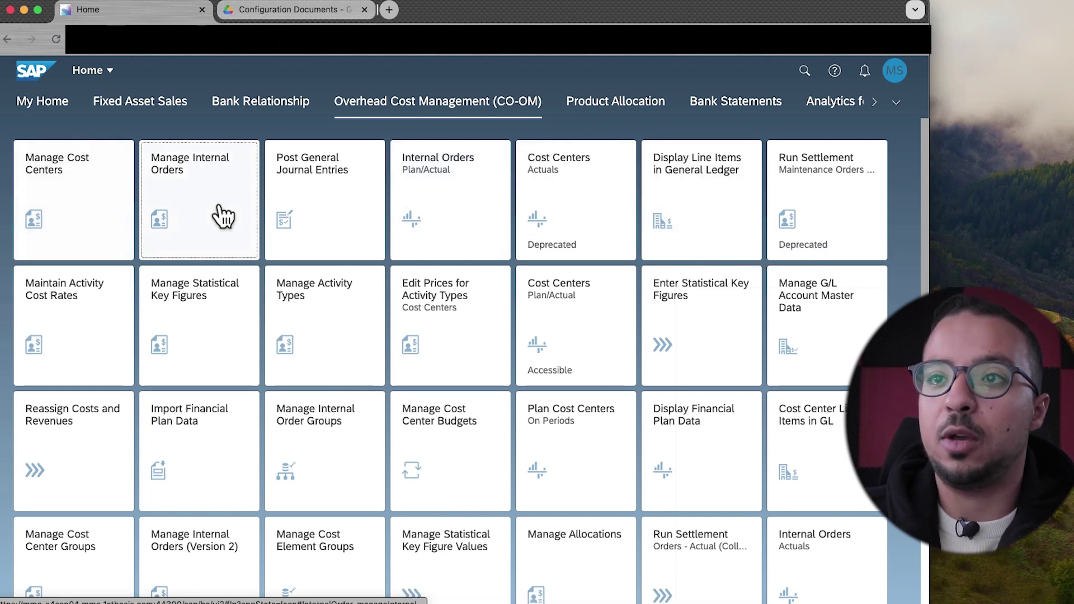
- Open Manage Internal Orders and filter the list by the number of the Full and Periodic Settlement order
left_click(197, 208)
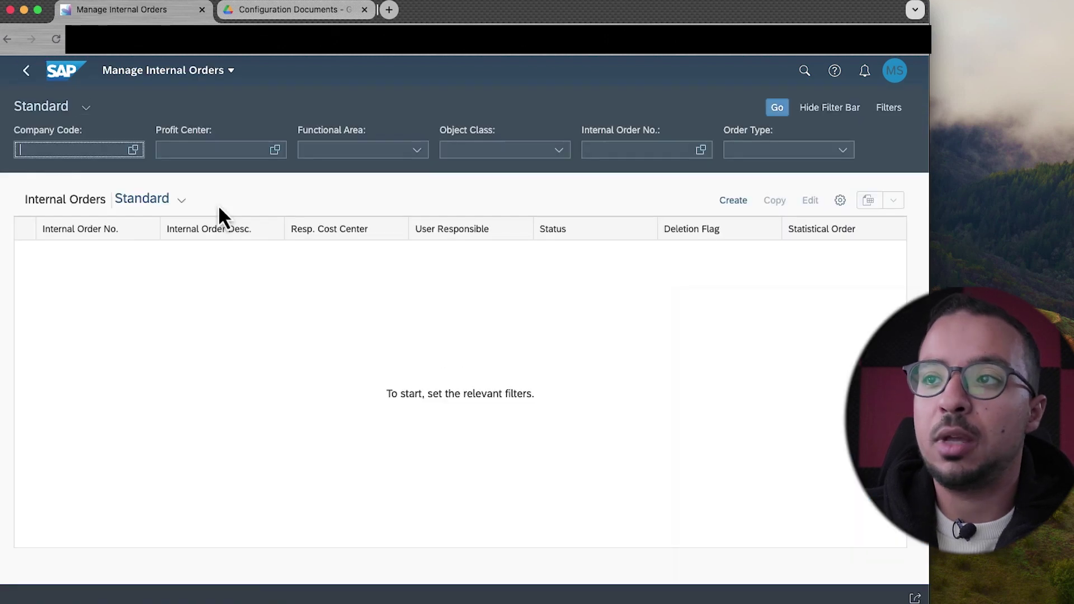
left_click(638, 150)
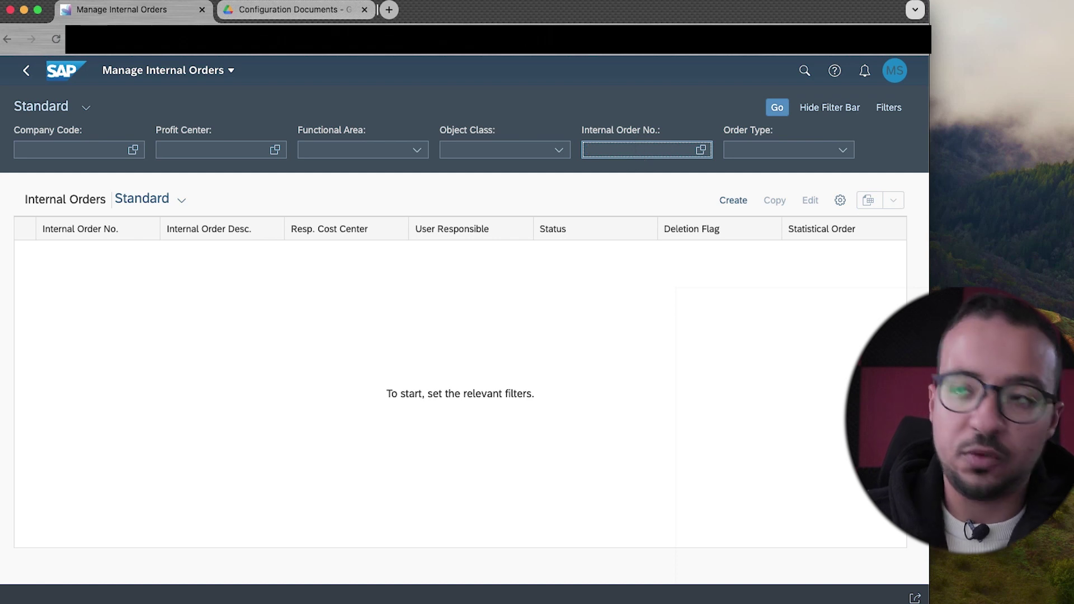
type("400120")
key("Return")
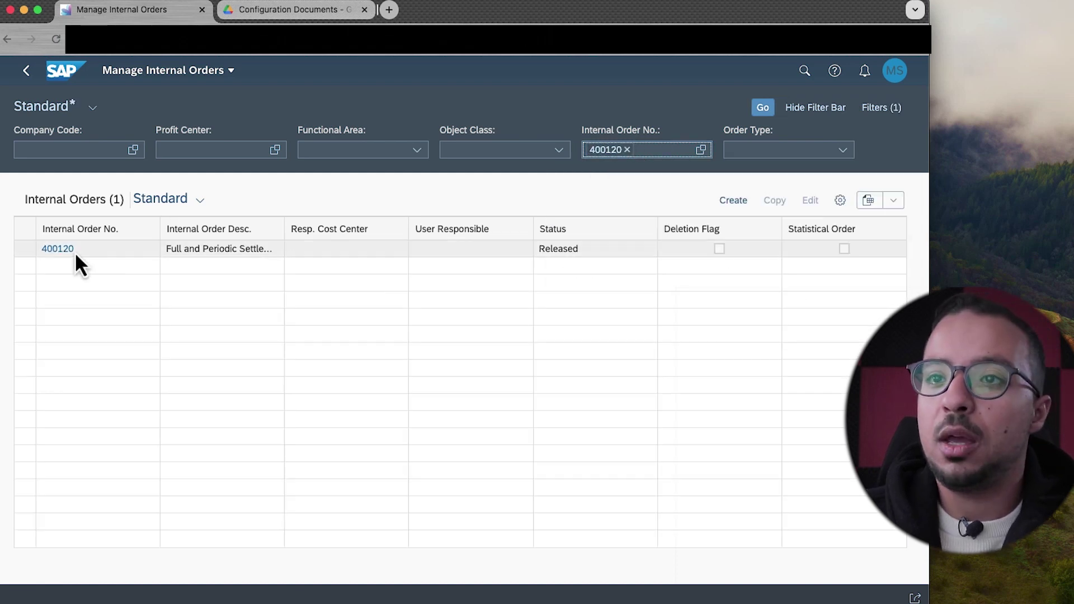
- Open the Full and Periodic Settlement order in its management view, switch it to edit mode and open its settlement rule
left_click(61, 249)
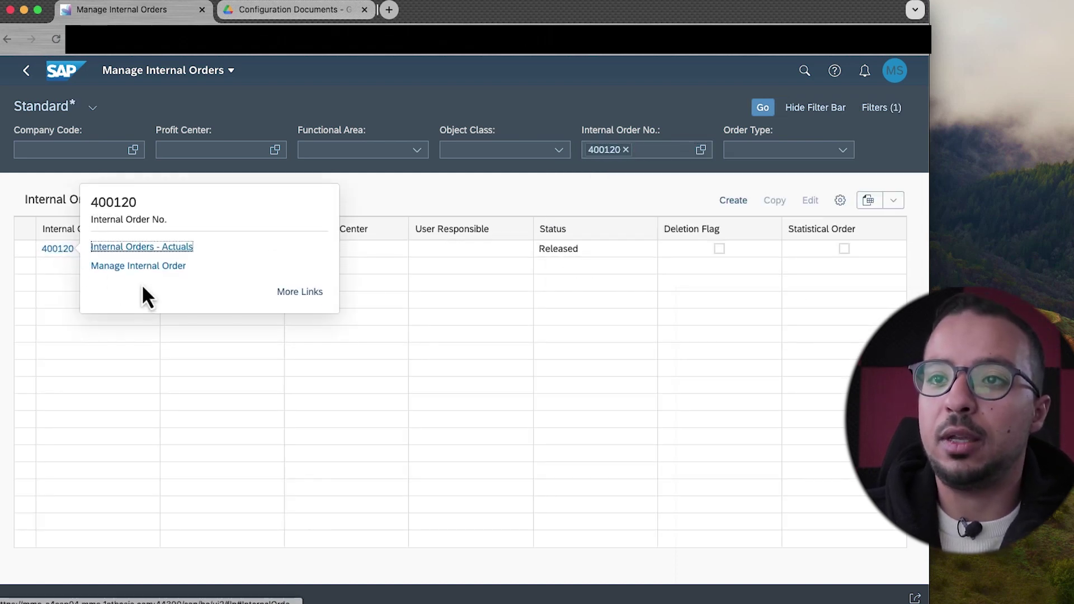
left_click(138, 267)
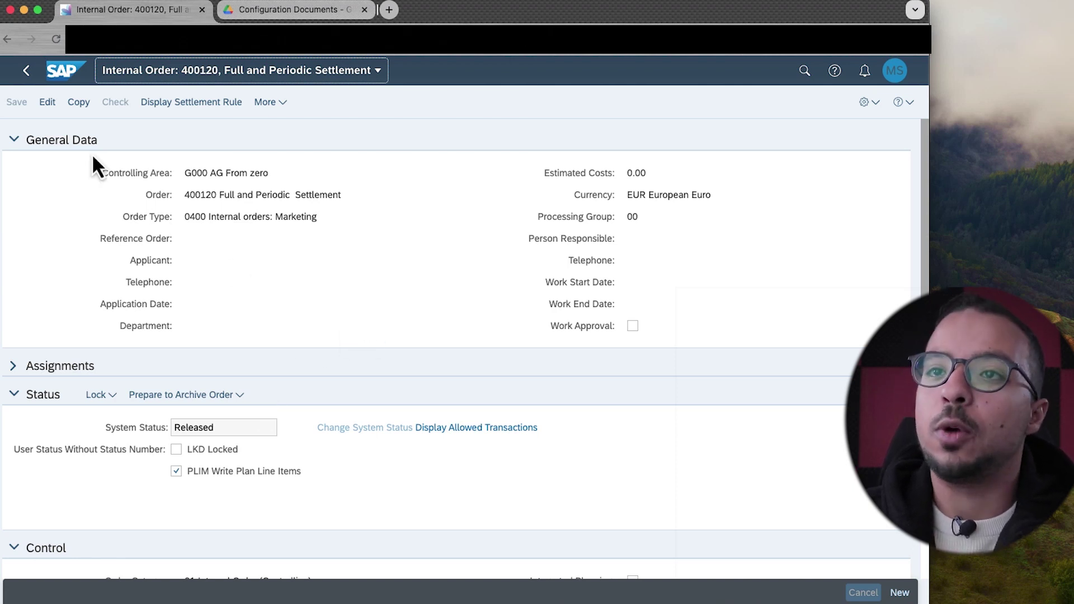
left_click(48, 103)
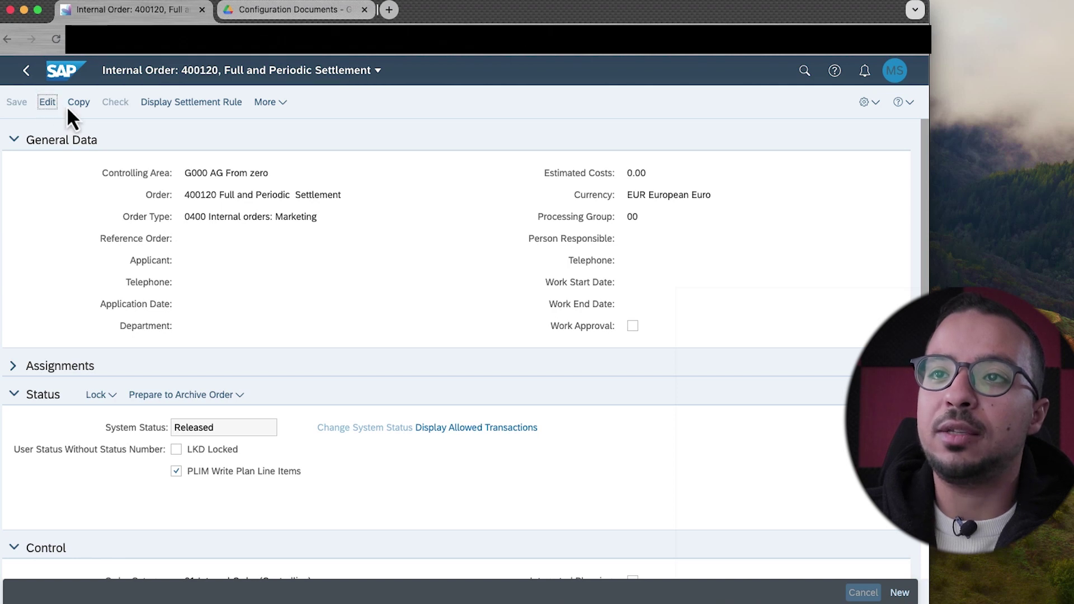
left_click(193, 101)
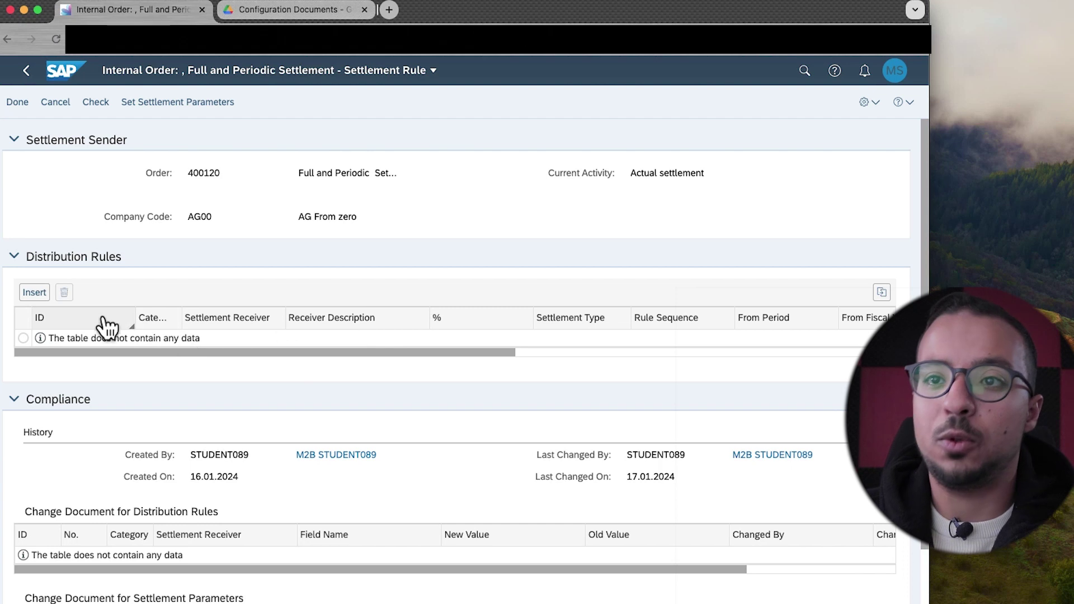
- Add a first distribution rule that settles 60% to cost center 1000
left_click(35, 293)
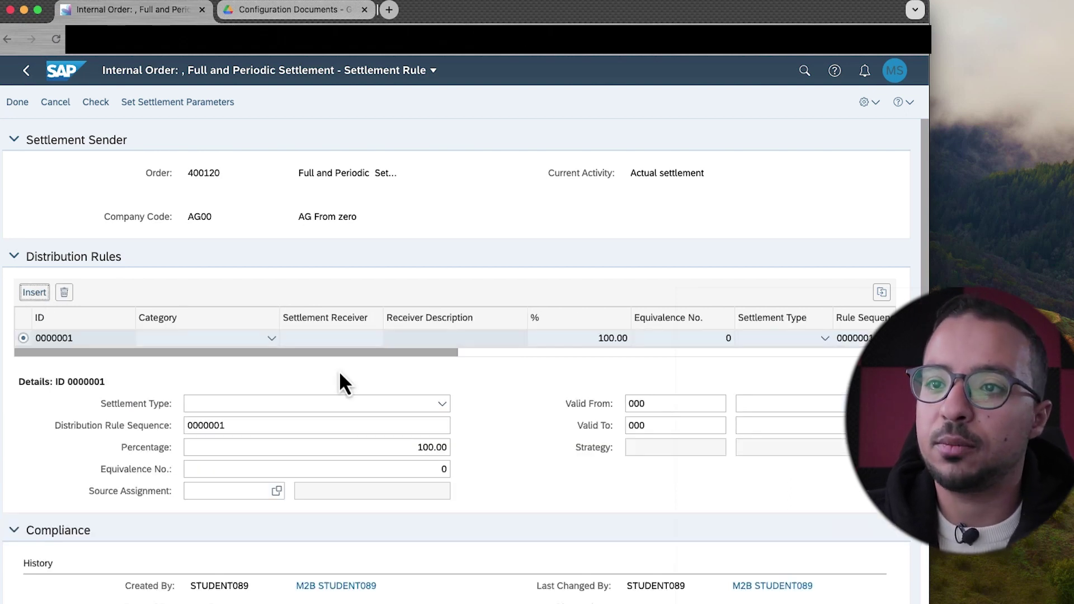
left_click(208, 341)
scroll(305, 431, "down", 3)
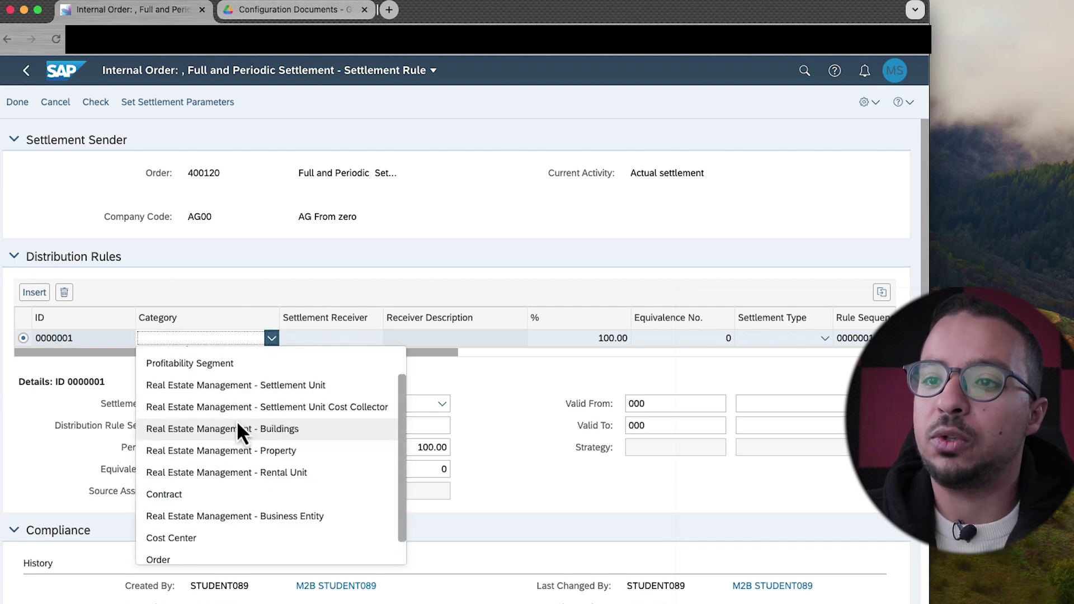
left_click(189, 510)
left_click(318, 338)
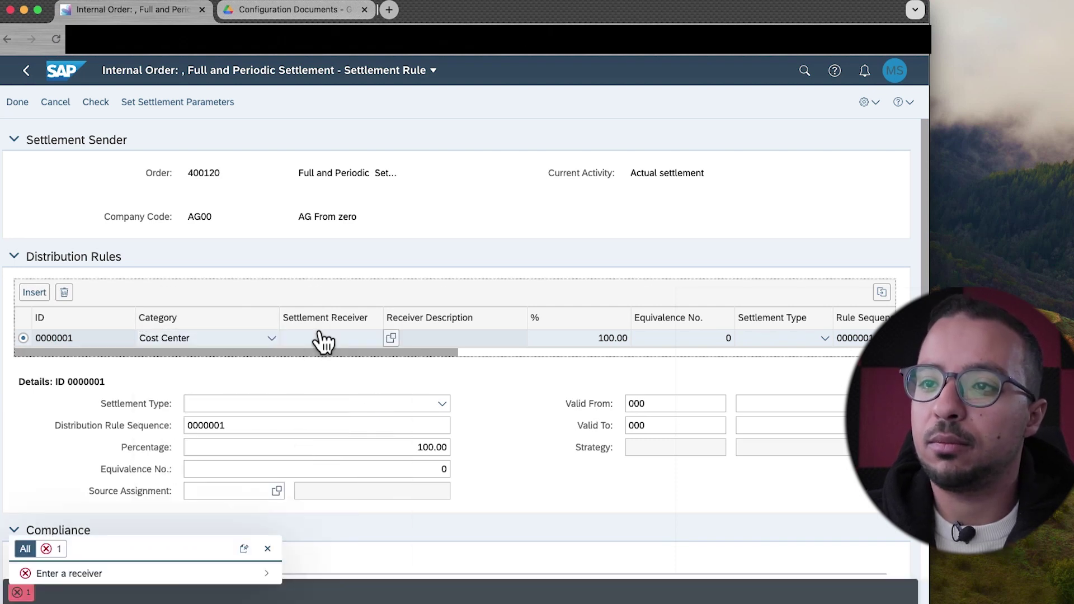
type("1000")
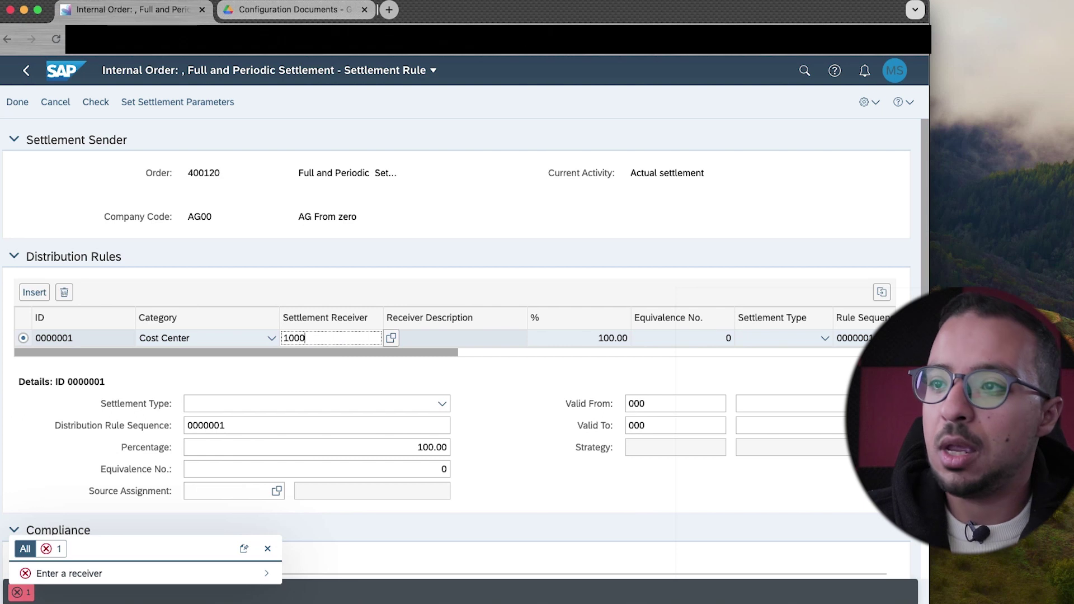
left_click(602, 340)
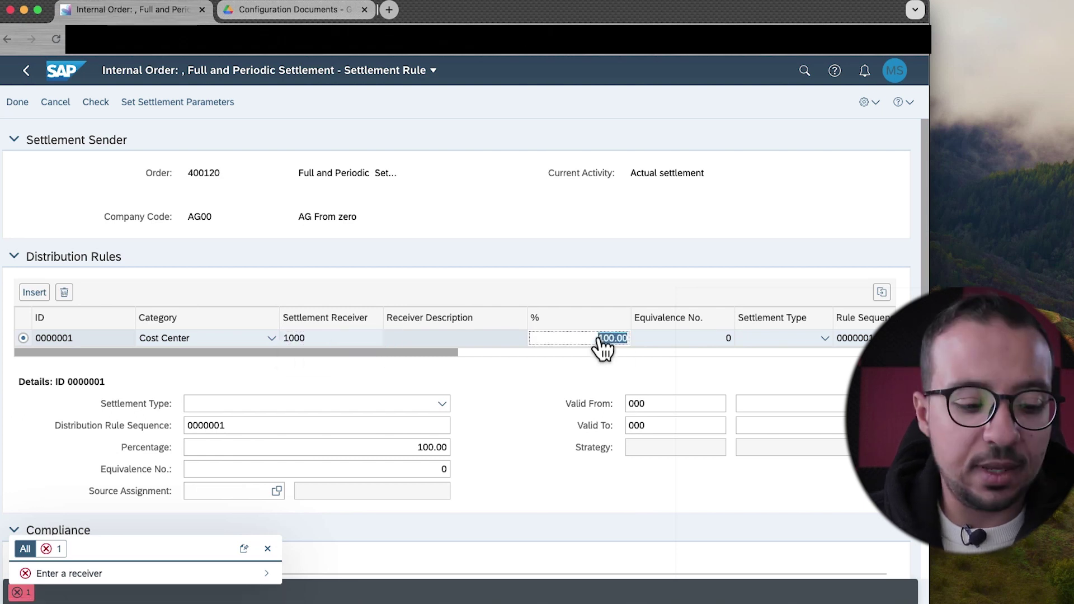
type("60")
key("Return")
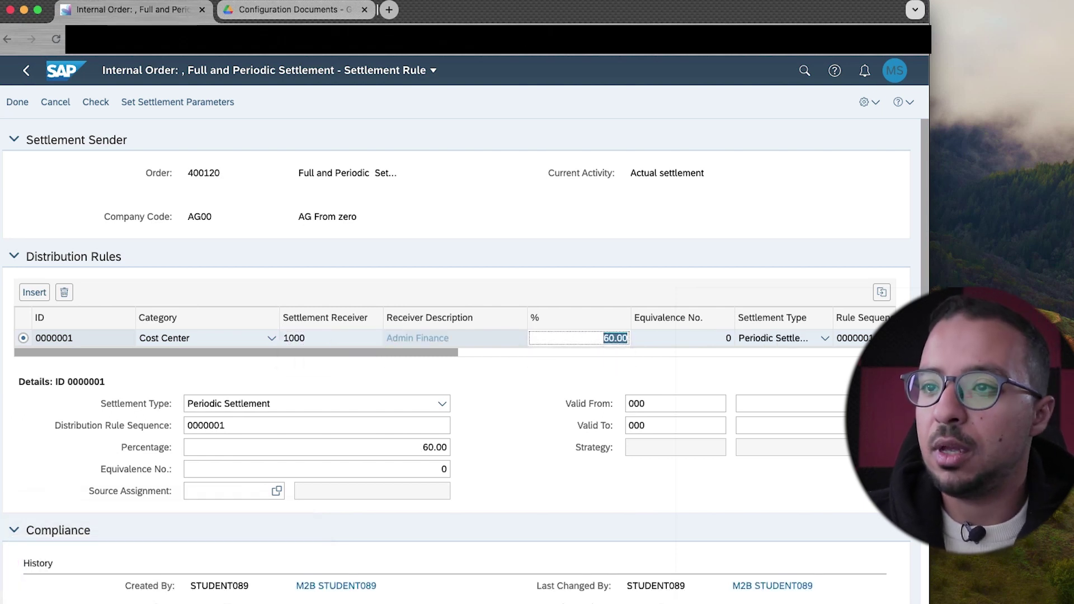
- Add a second distribution rule that settles 40% to cost center 2000
left_click(34, 292)
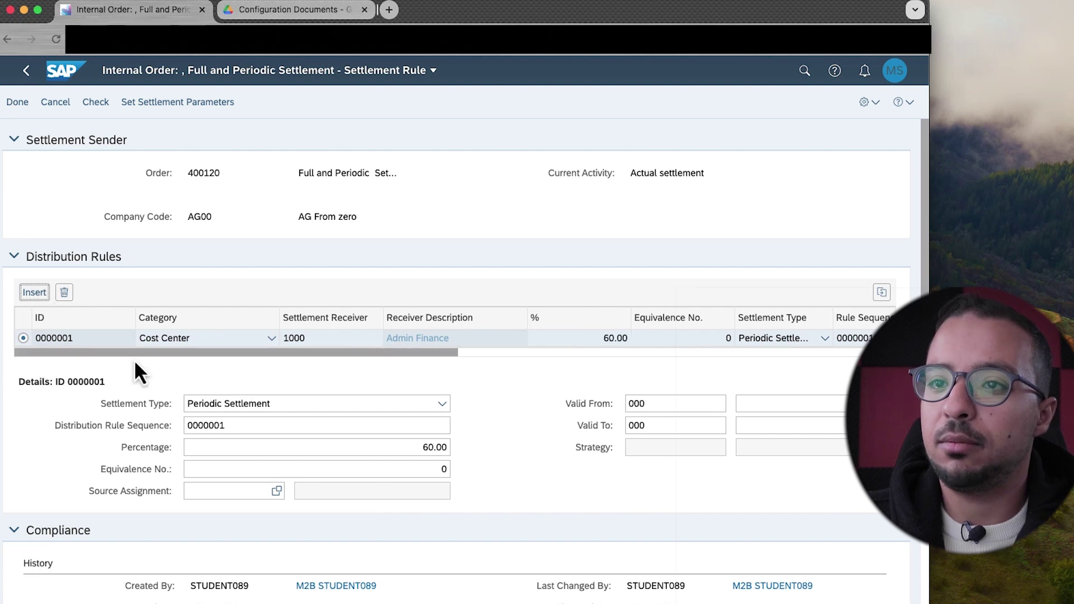
left_click(233, 360)
scroll(240, 535, "down", 3)
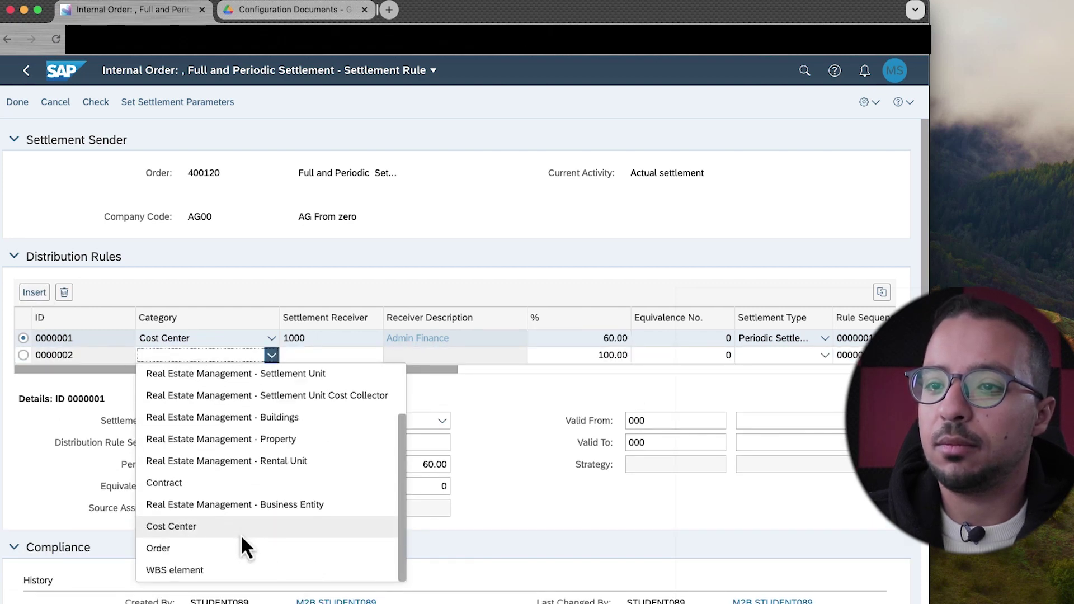
left_click(205, 528)
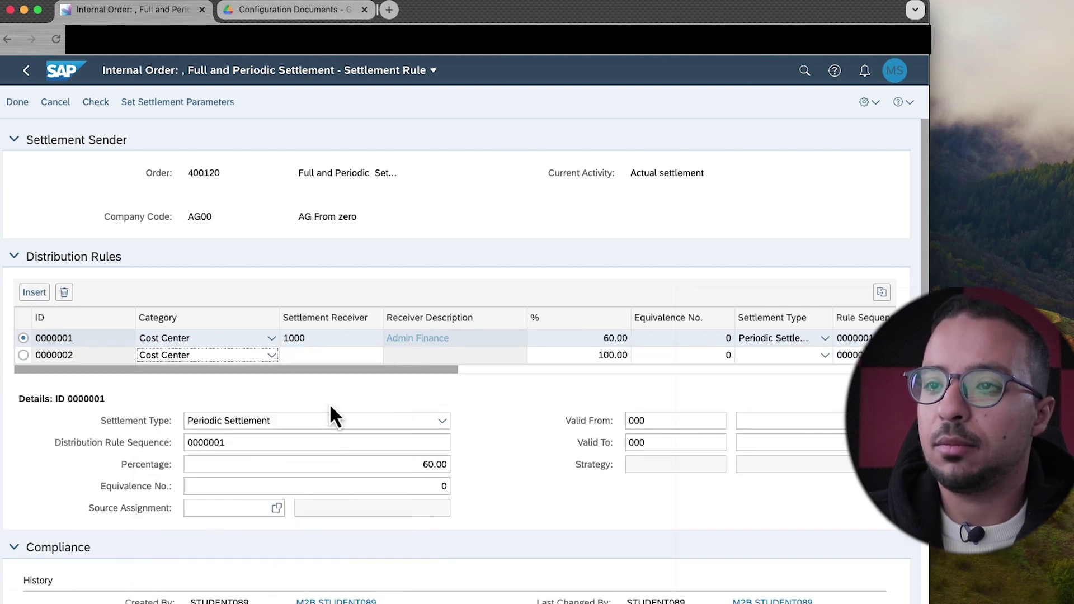
left_click(335, 357)
type("2000")
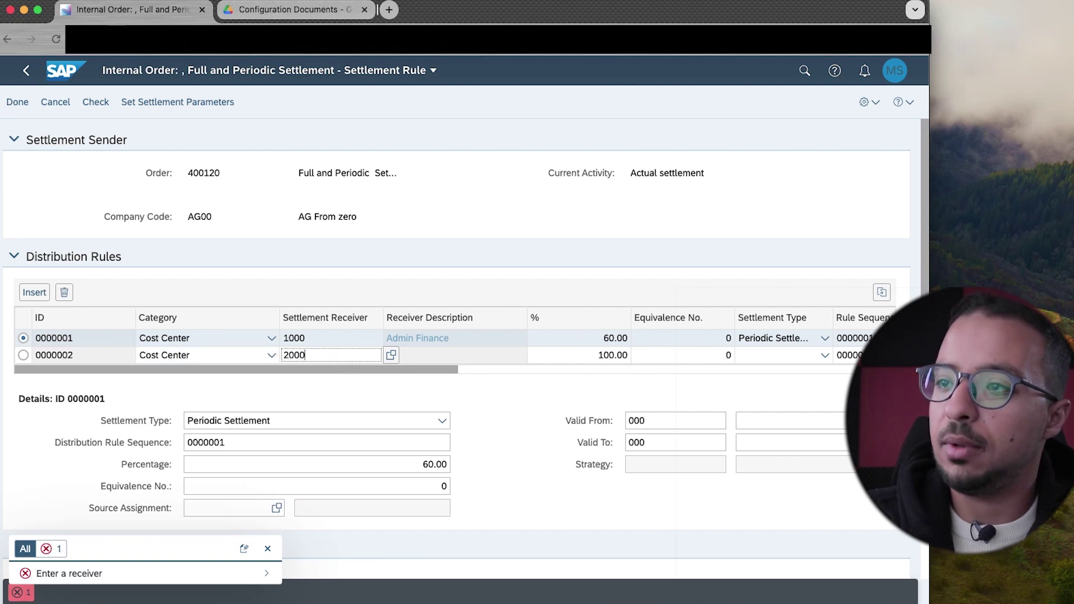
left_click(579, 356)
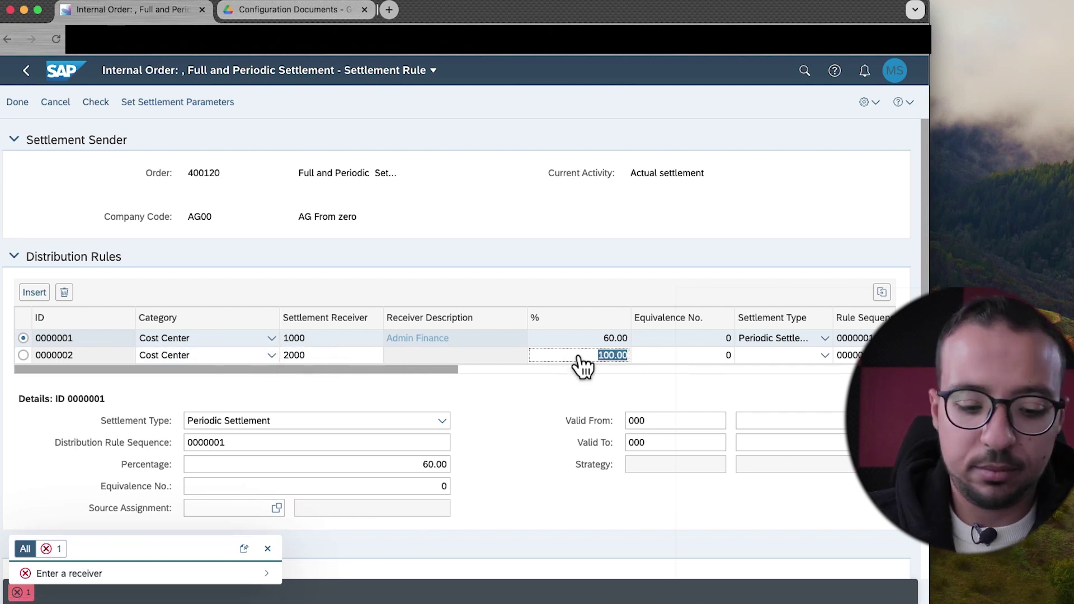
type("40")
key("Return")
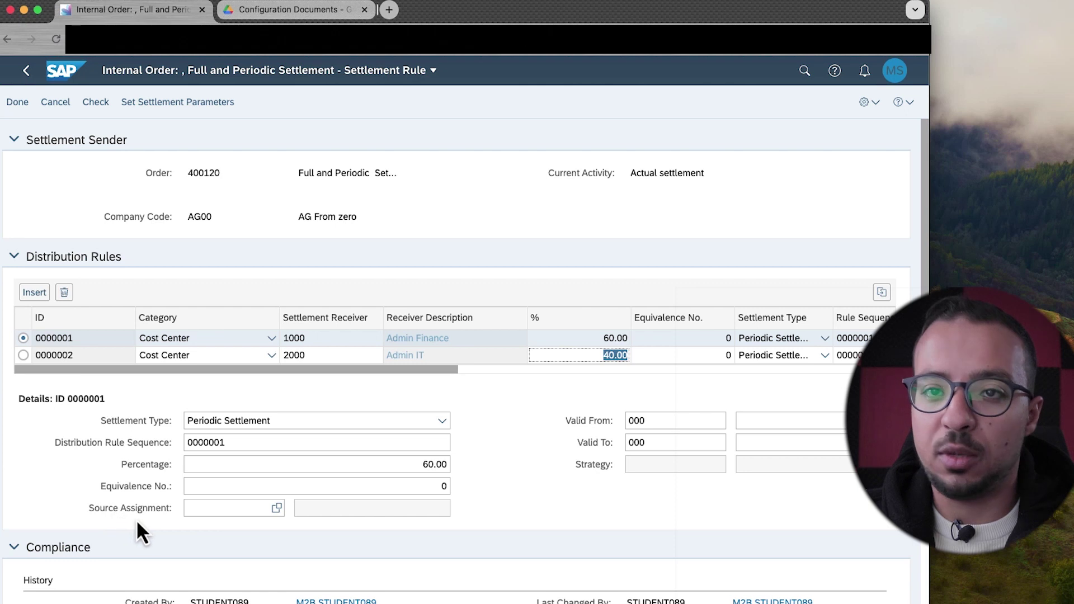
- Assign source assignment 10 (Food) to both the first and the second distribution rule
left_click(277, 512)
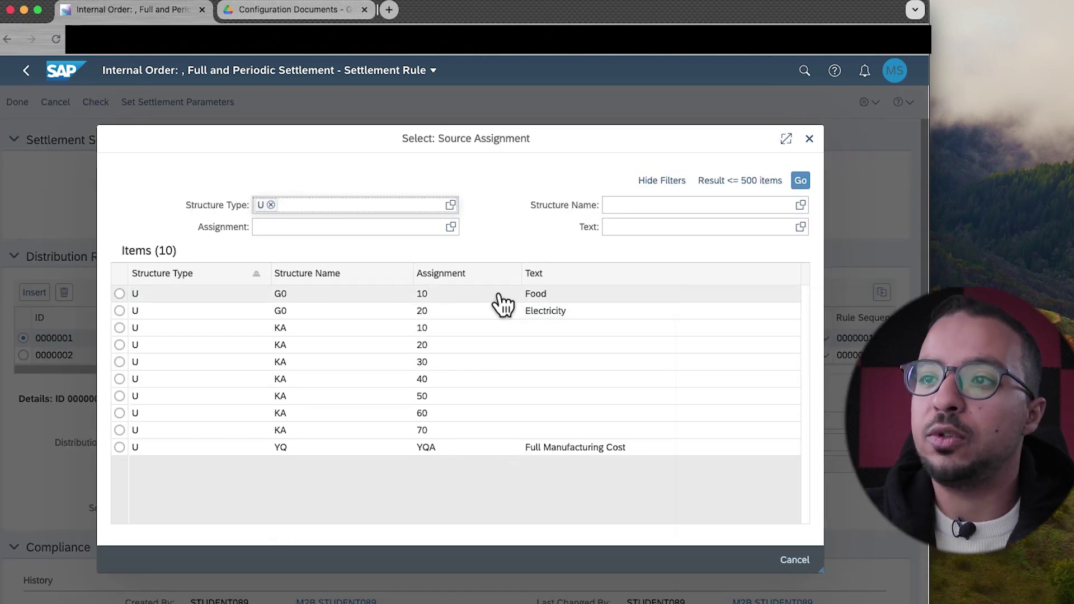
left_click(463, 298)
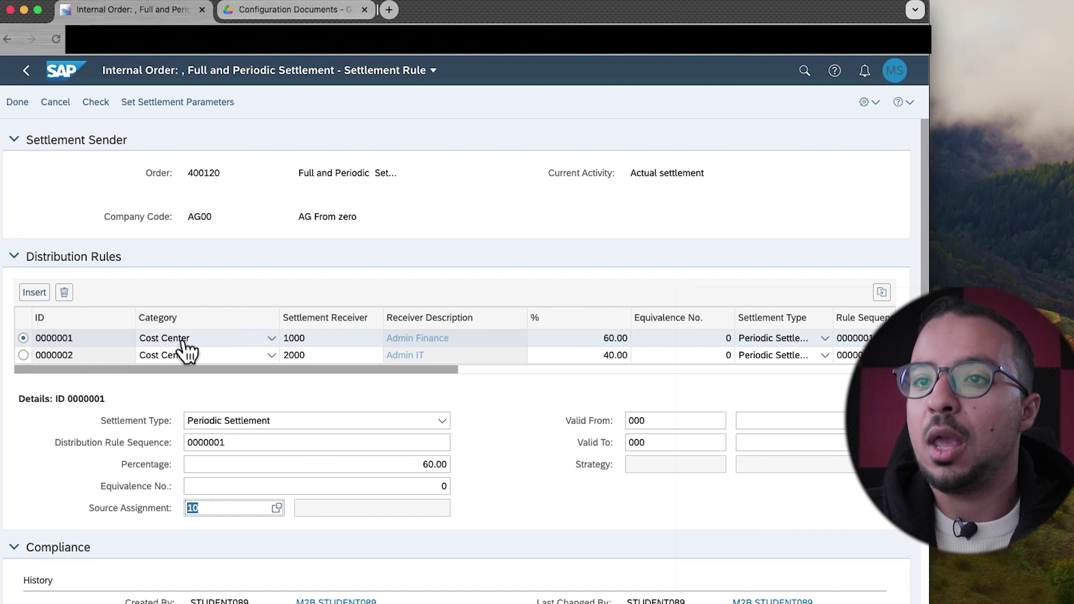
left_click(24, 355)
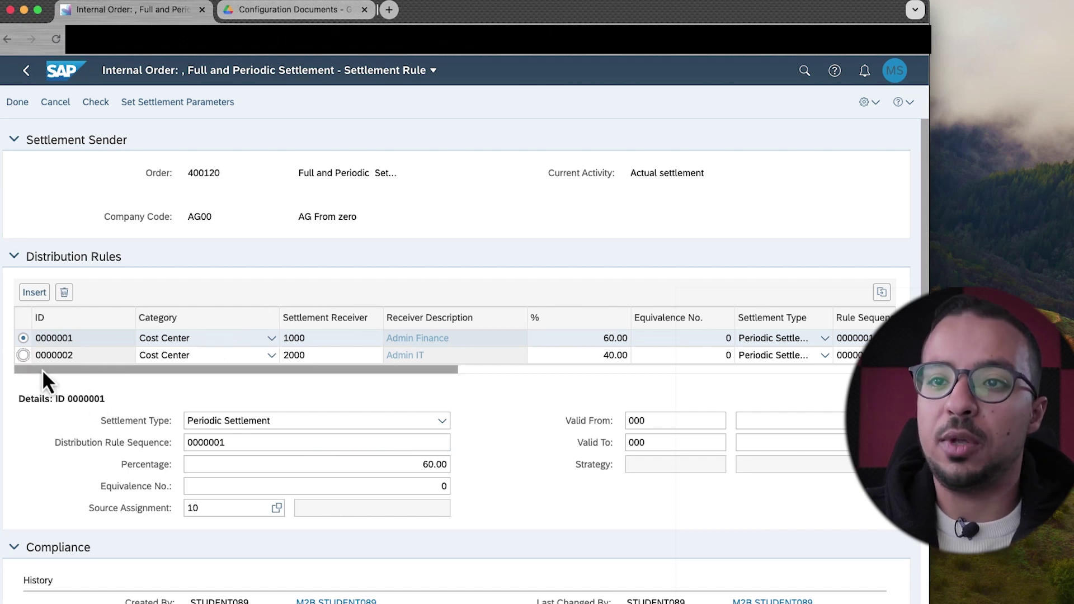
left_click(206, 508)
type("10")
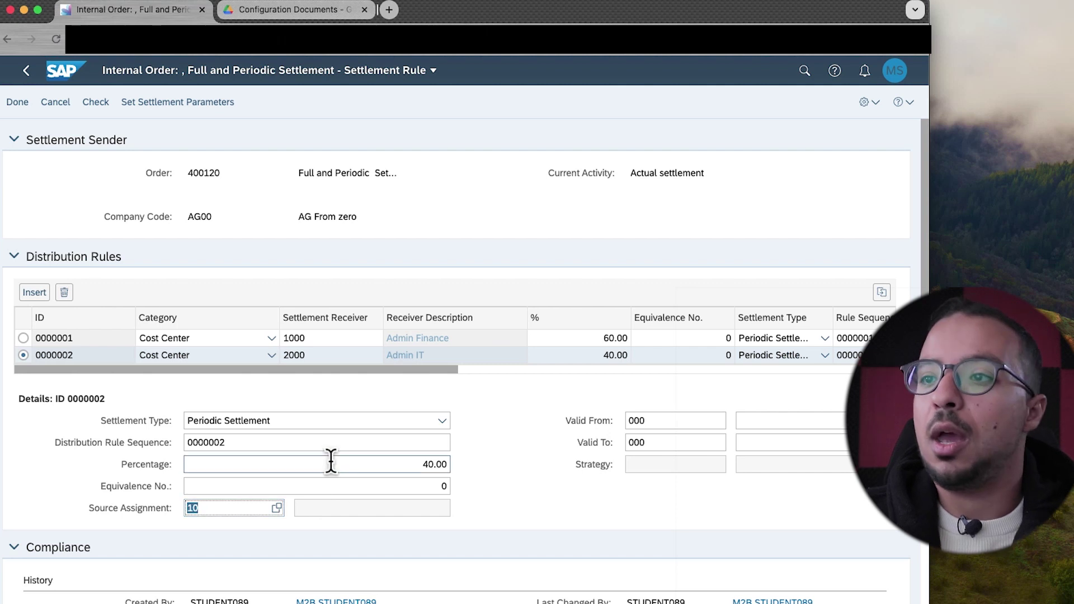
- Add a third distribution rule that settles 30% to cost center 2000
left_click(35, 293)
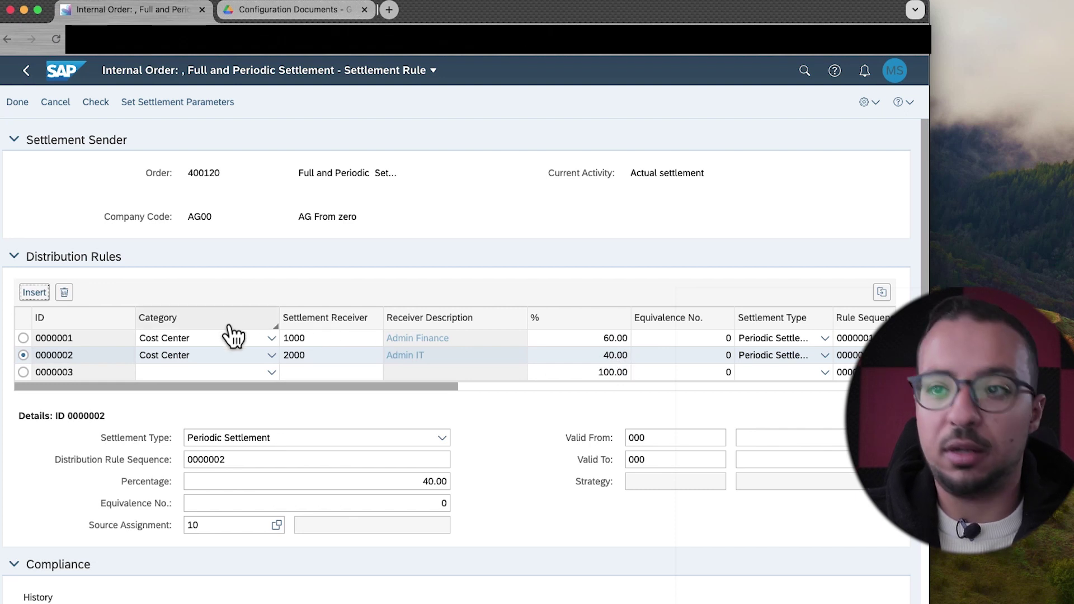
left_click(246, 372)
scroll(224, 486, "down", 2)
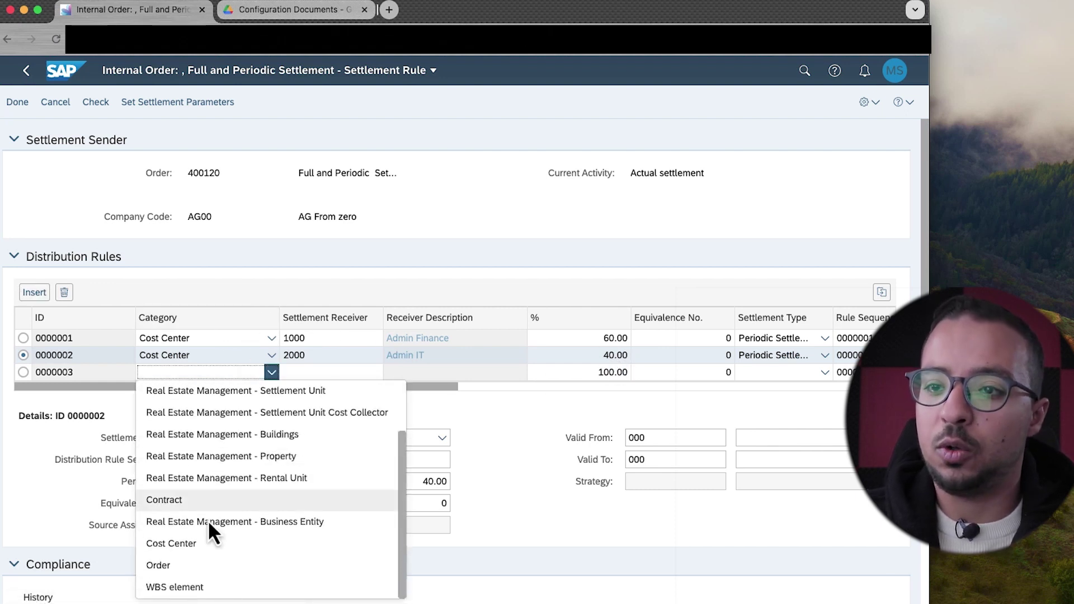
left_click(246, 544)
scroll(316, 384, "down", 1)
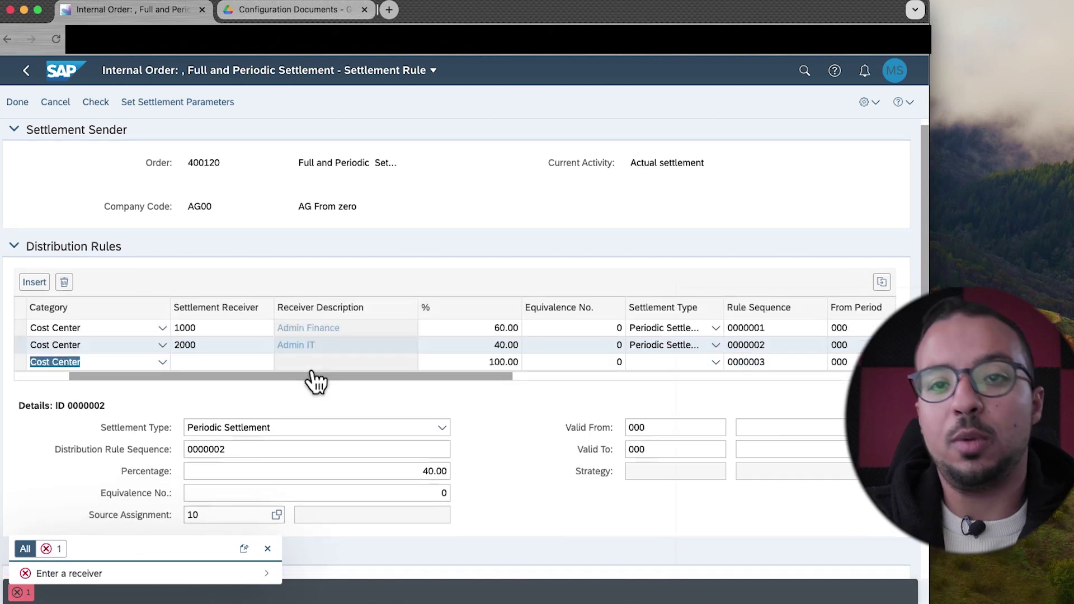
left_click(292, 363)
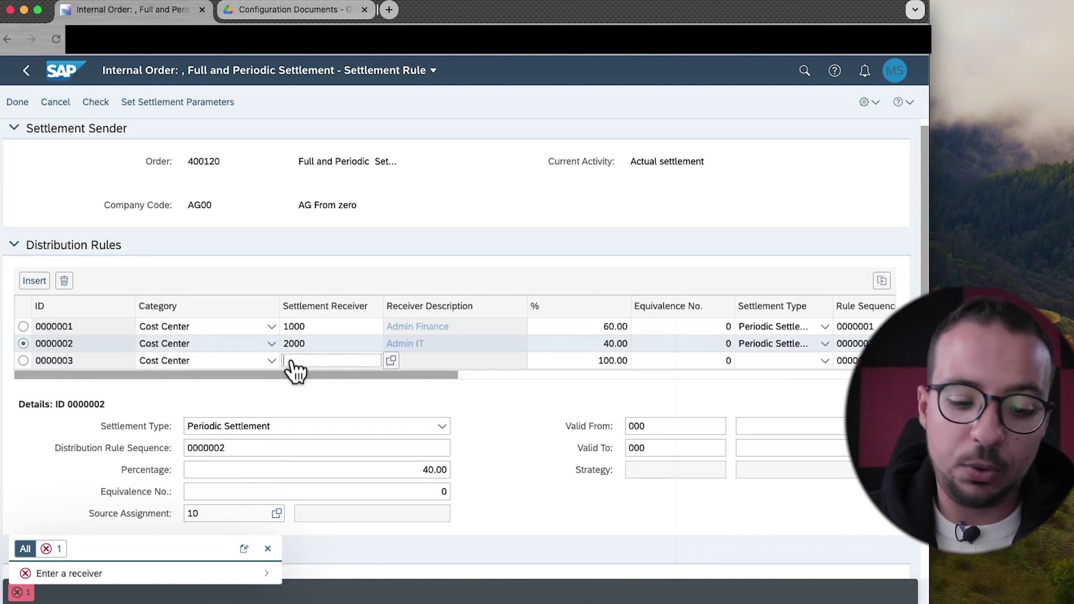
type("2000")
left_click(311, 361)
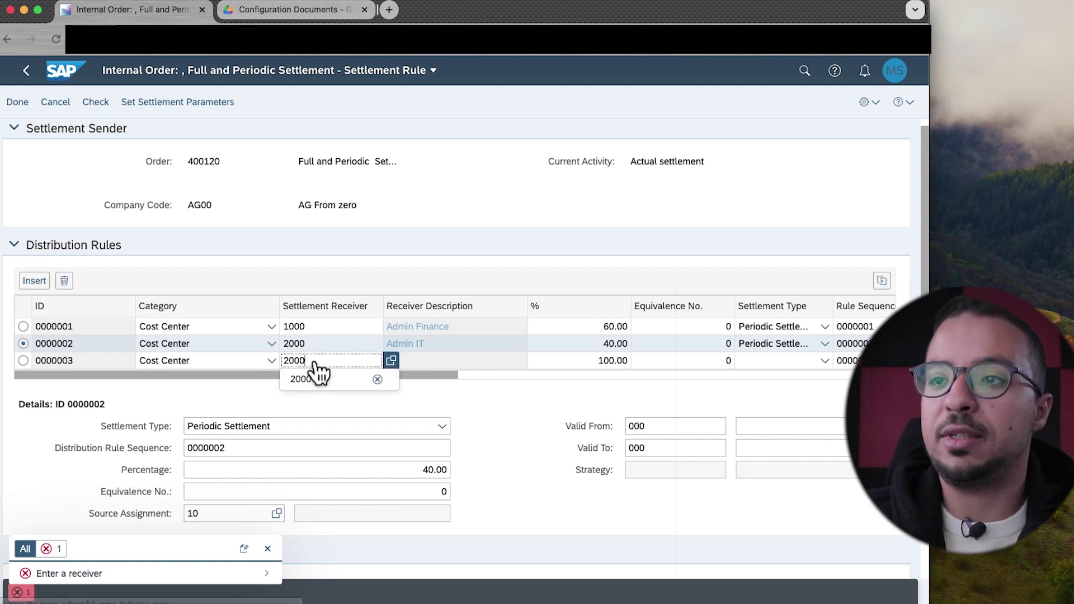
key("Tab")
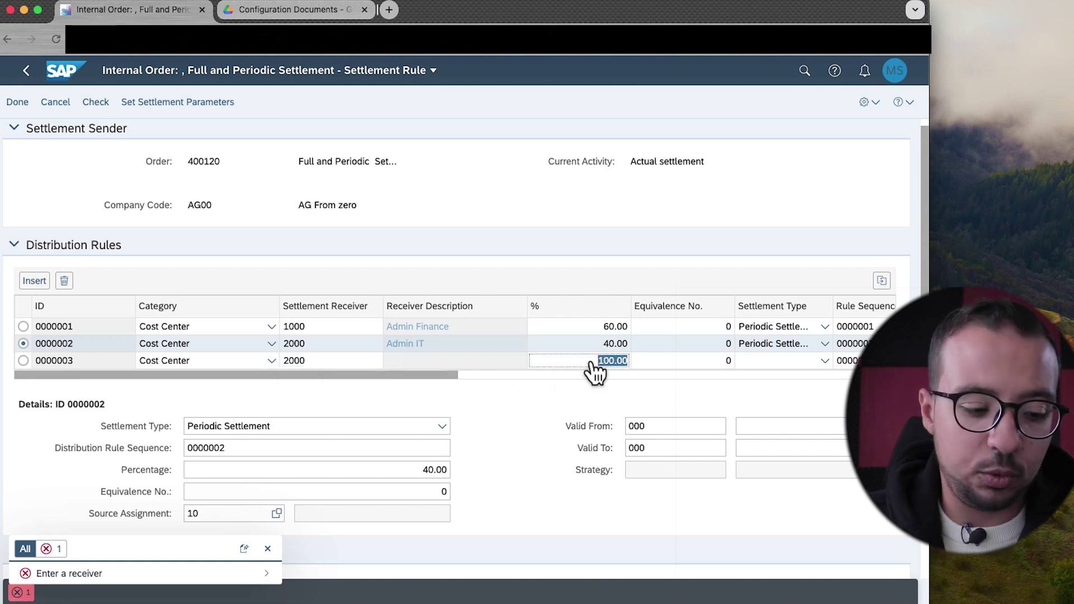
type("30")
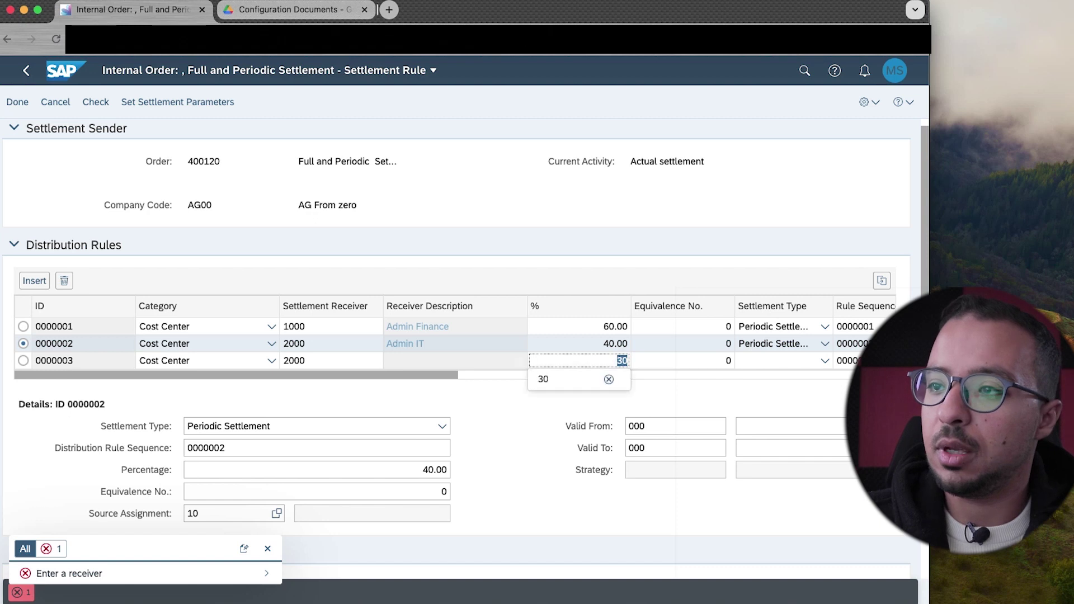
key("Return")
- Set the third distribution rule's source assignment to 20
left_click(23, 361)
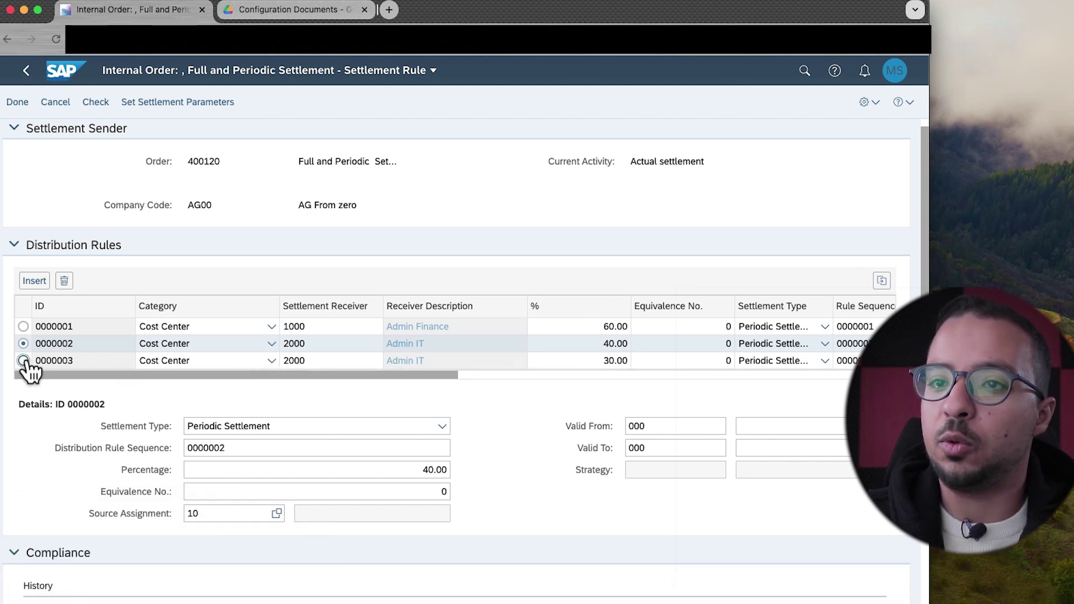
left_click(236, 512)
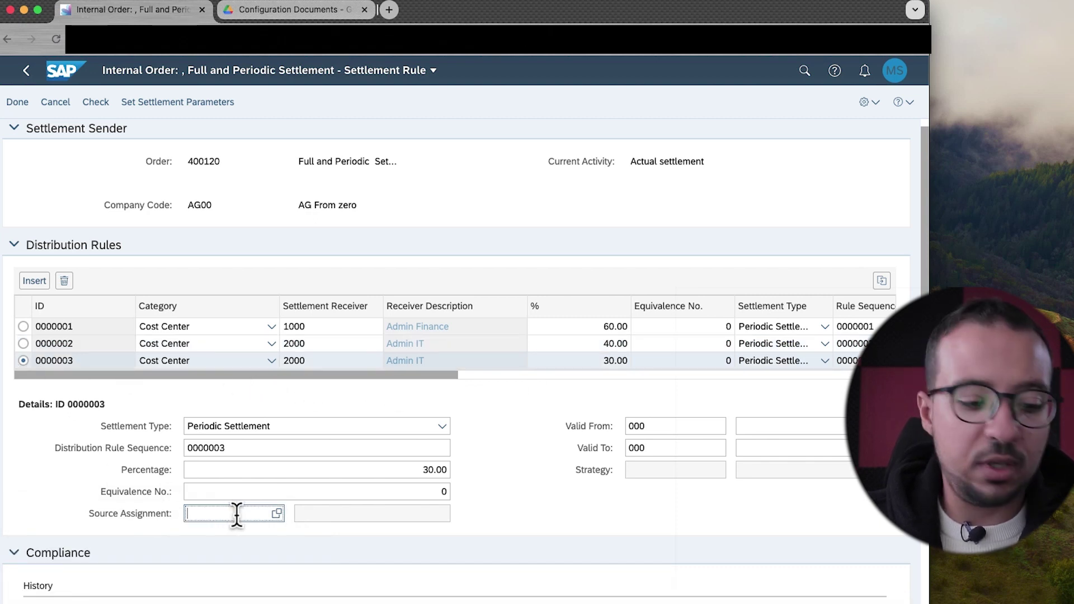
type("20")
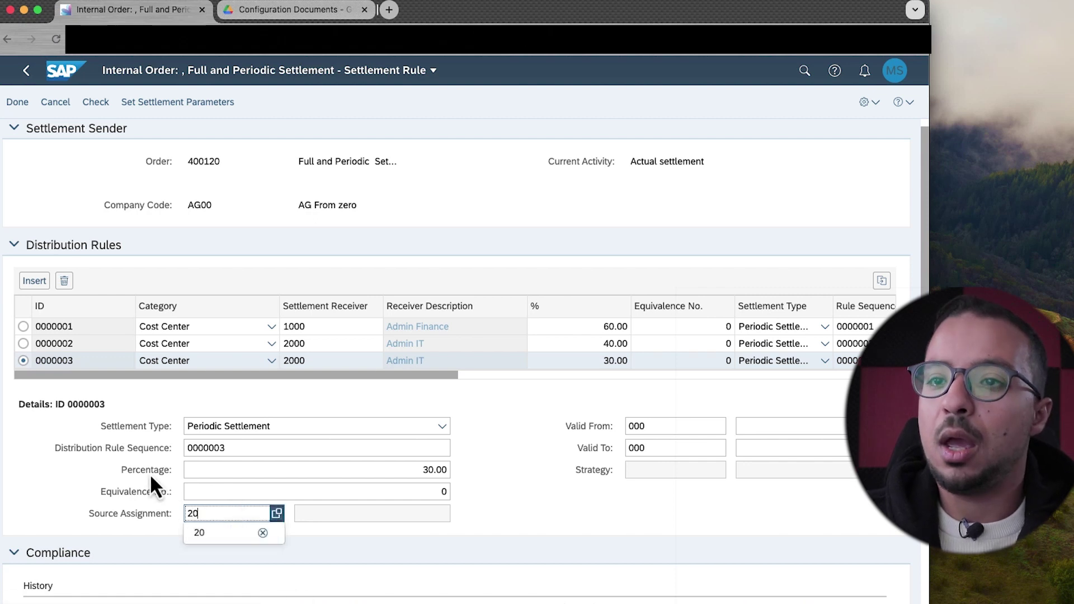
- Add a fourth distribution rule that settles 70% to cost center 3000
left_click(35, 280)
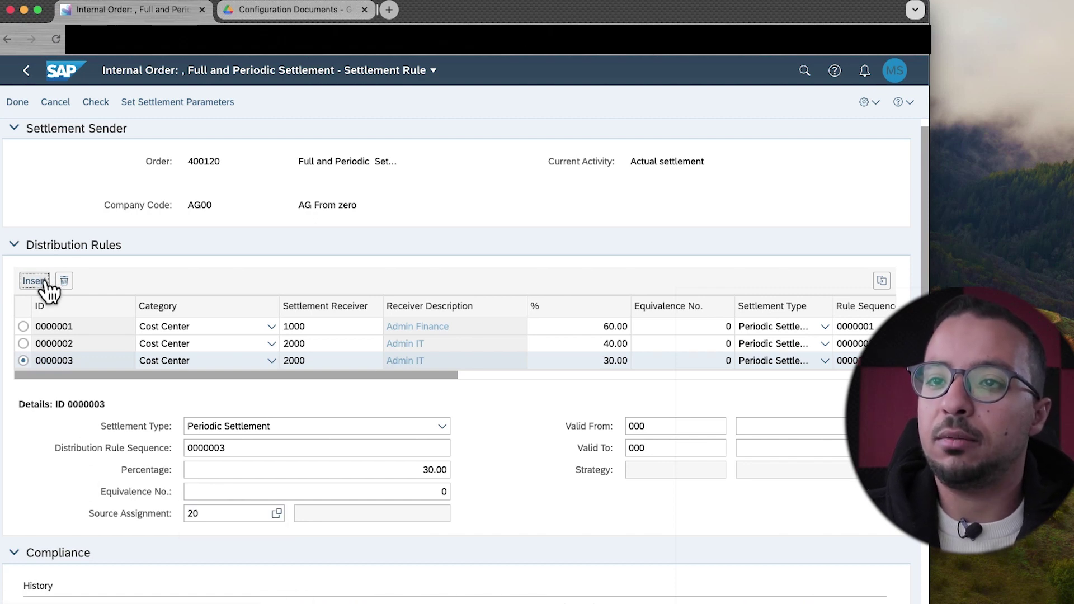
left_click(168, 382)
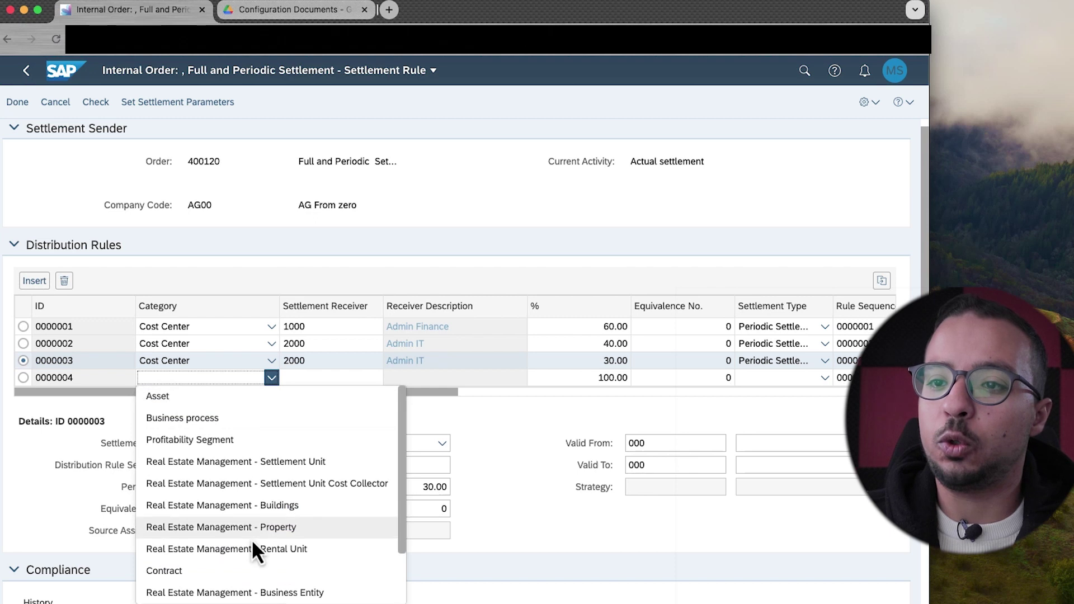
scroll(264, 540, "down", 2)
left_click(217, 549)
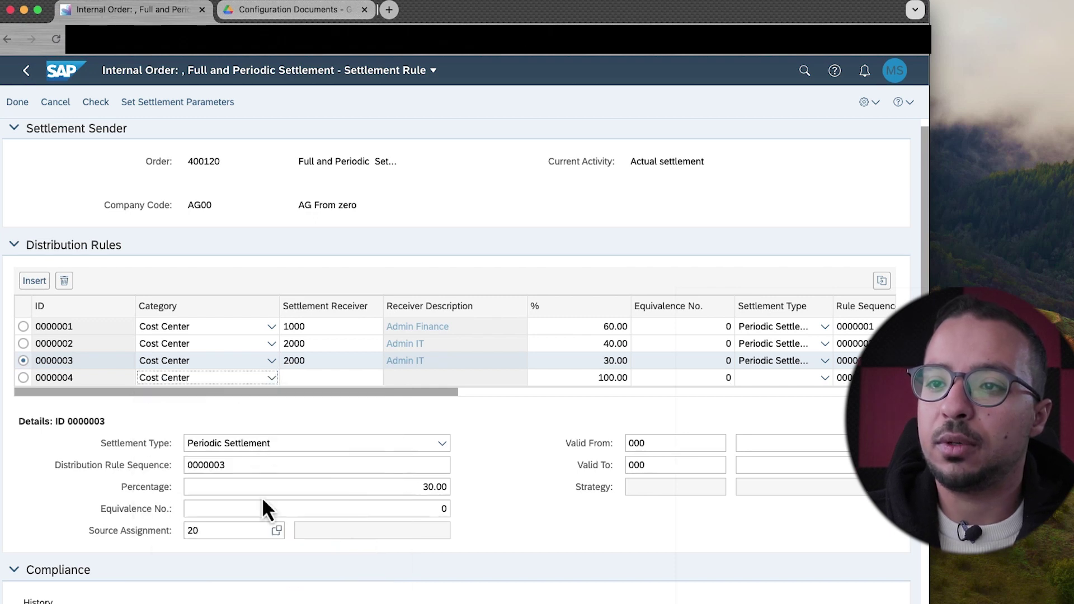
left_click(318, 379)
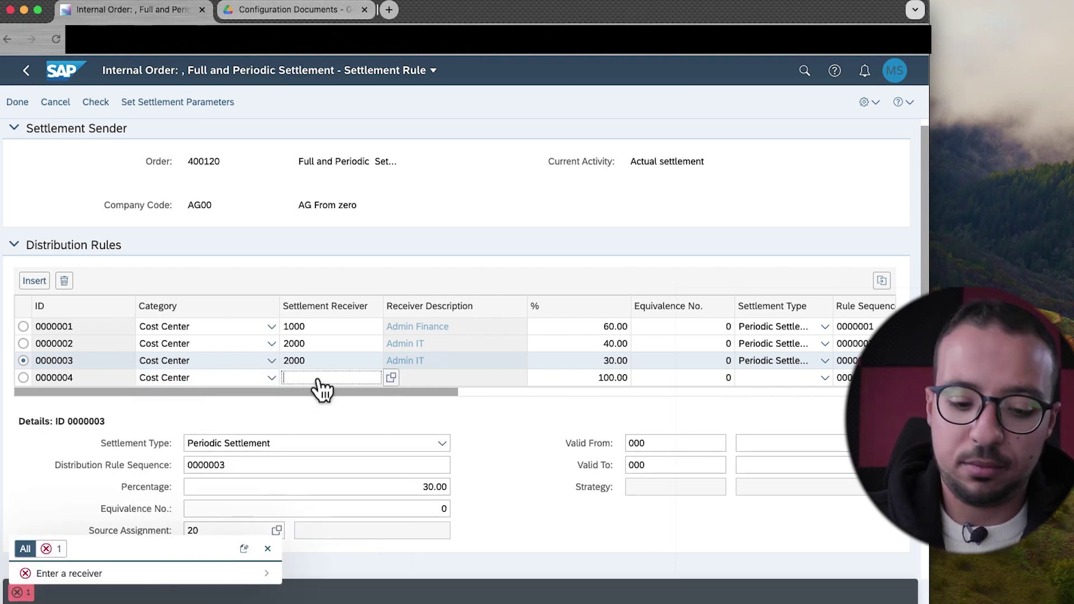
type("3000")
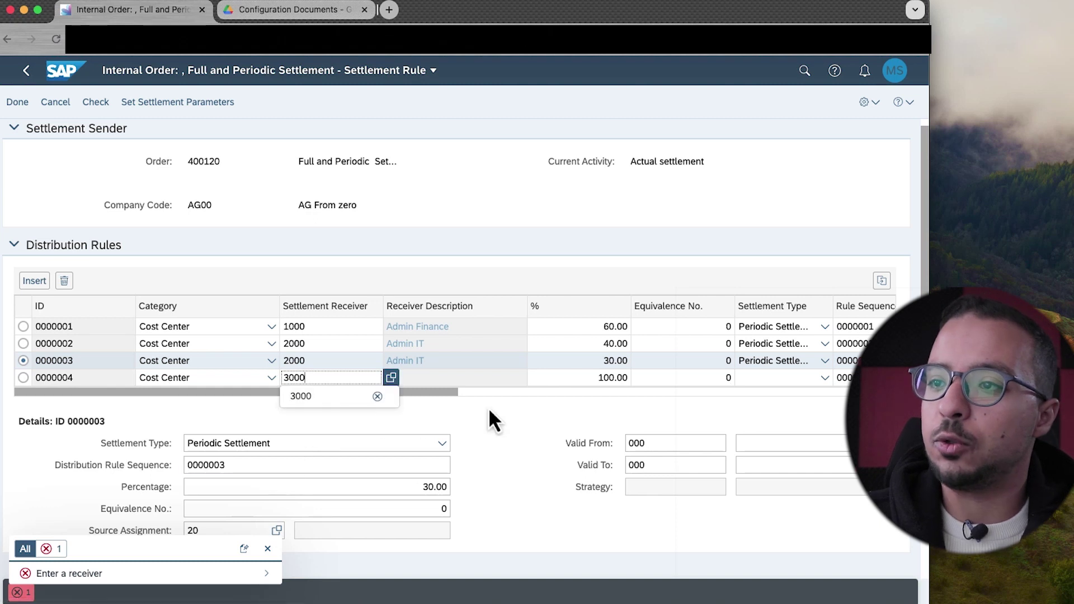
left_click(590, 381)
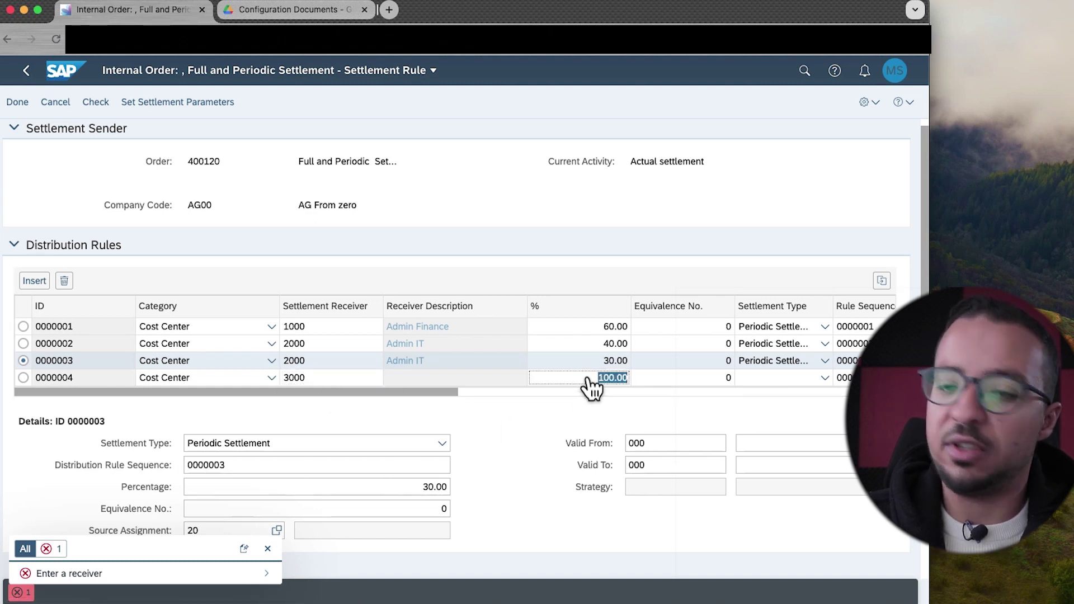
type("70")
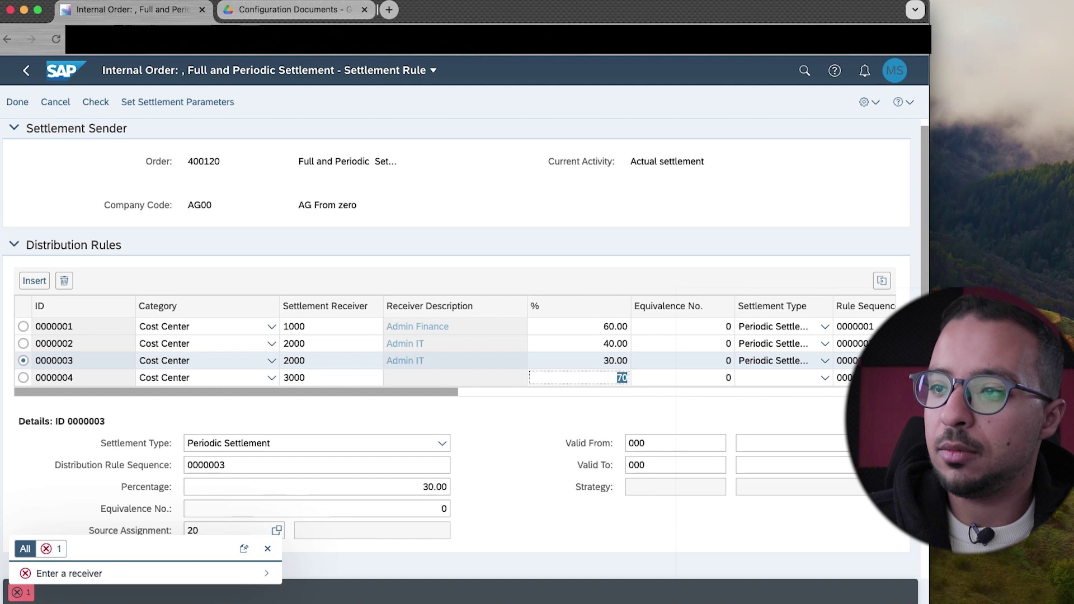
key("Return")
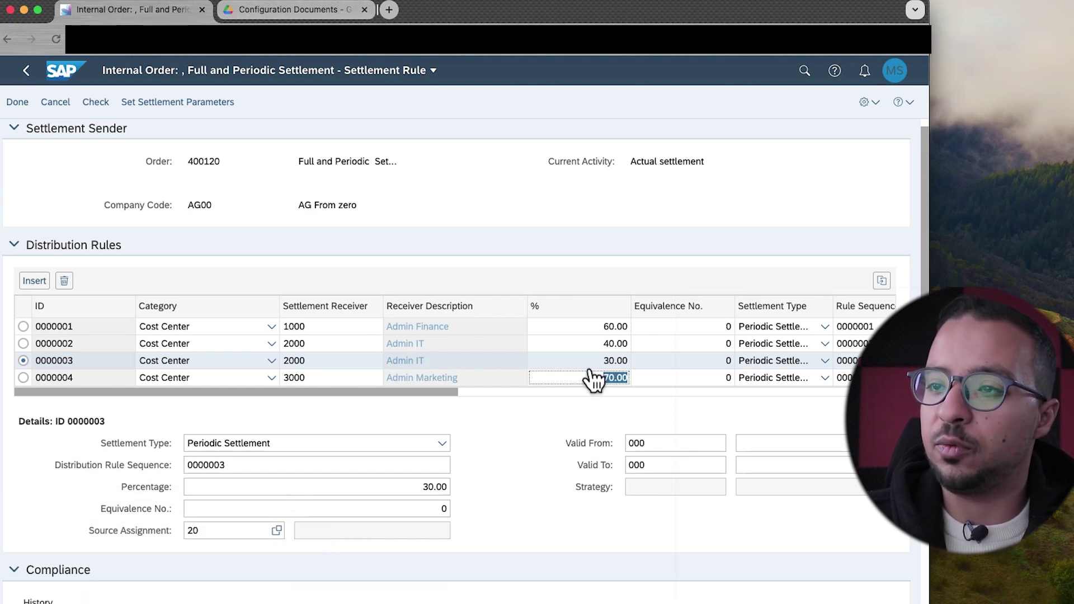
- Set the fourth distribution rule's source assignment to 20 and run the check on the settlement rule
left_click(23, 378)
left_click(212, 532)
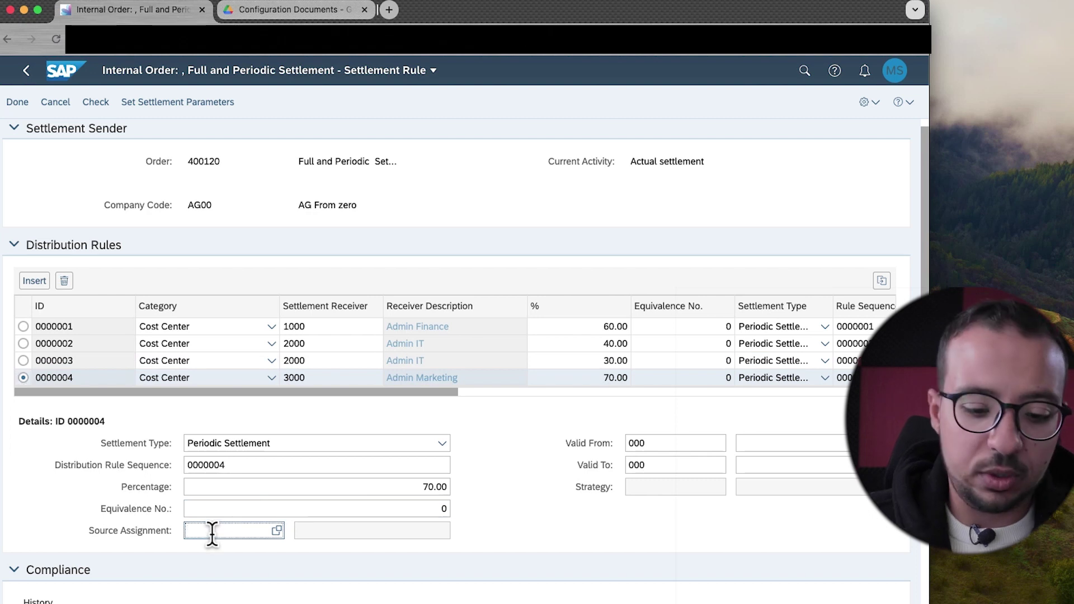
type("20")
key("Return")
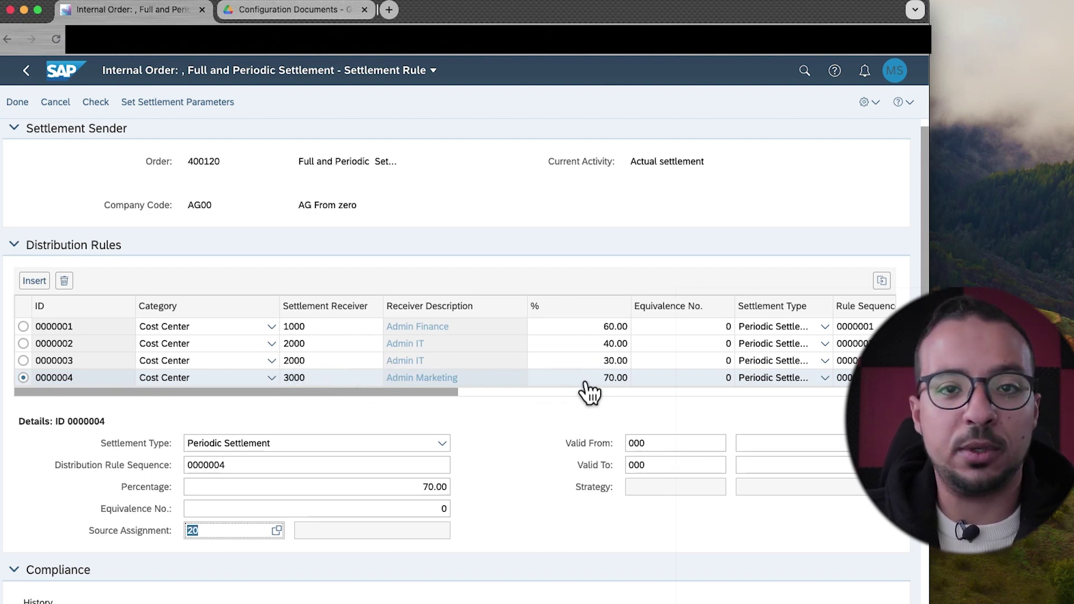
left_click(96, 103)
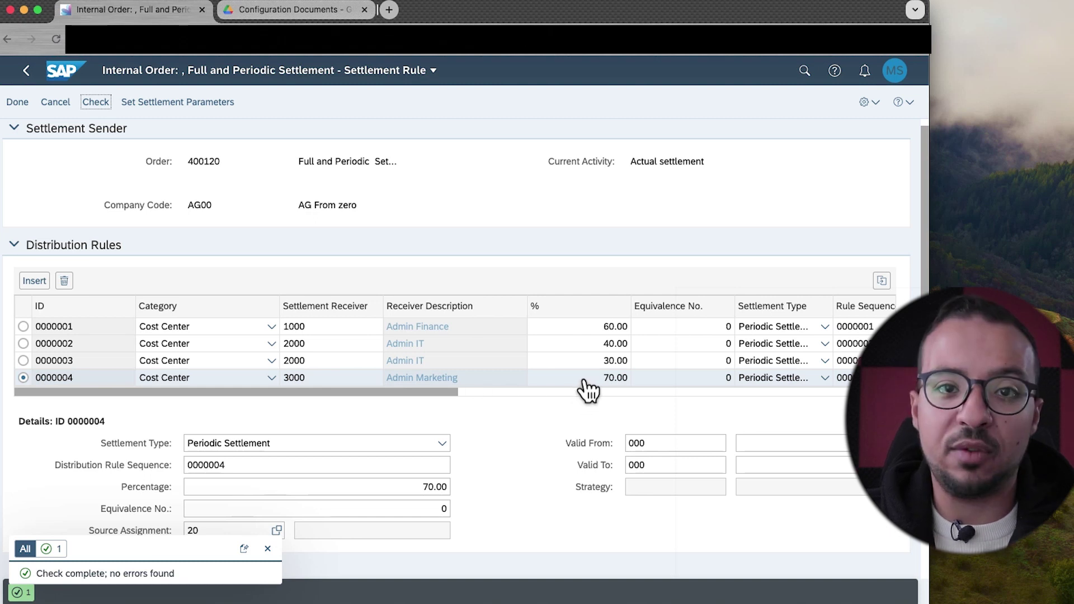
- Try 80% for the third distribution rule, recheck the settlement rule and read the details of the percentage message
left_click(590, 363)
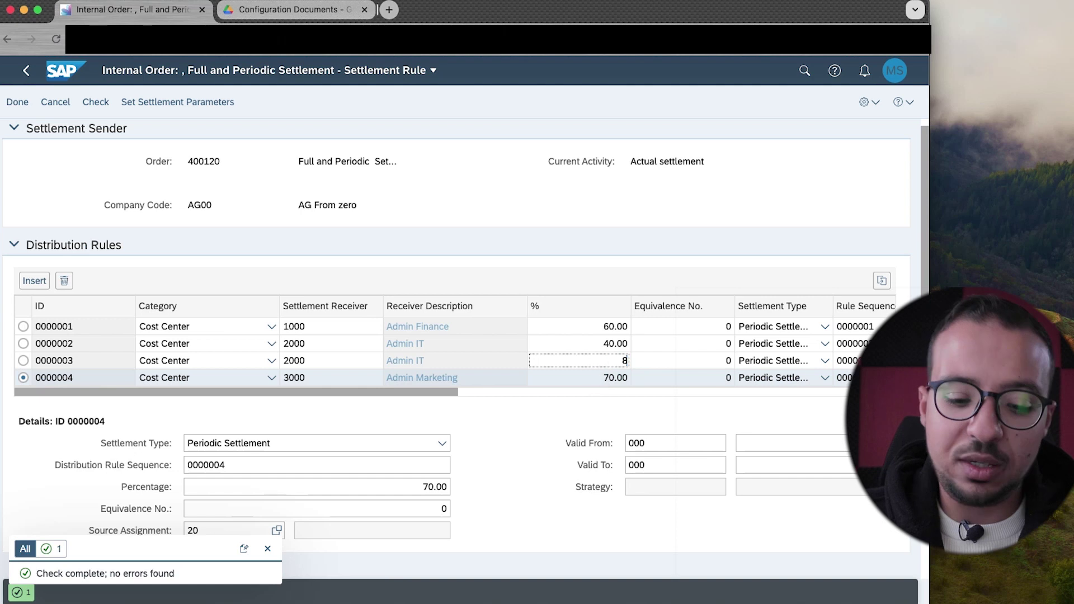
type("80")
key("Return")
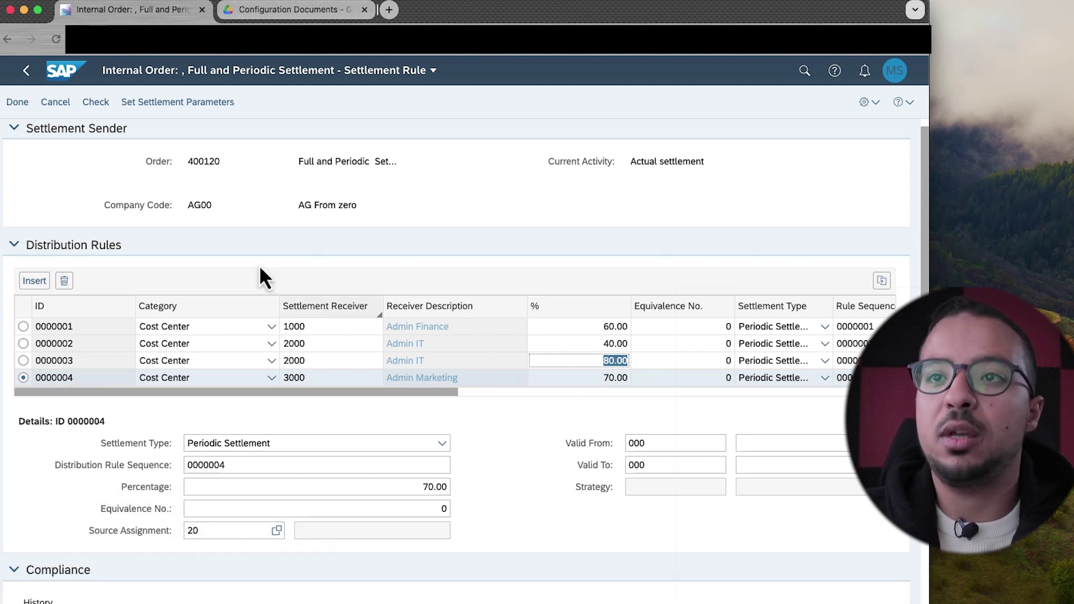
left_click(96, 101)
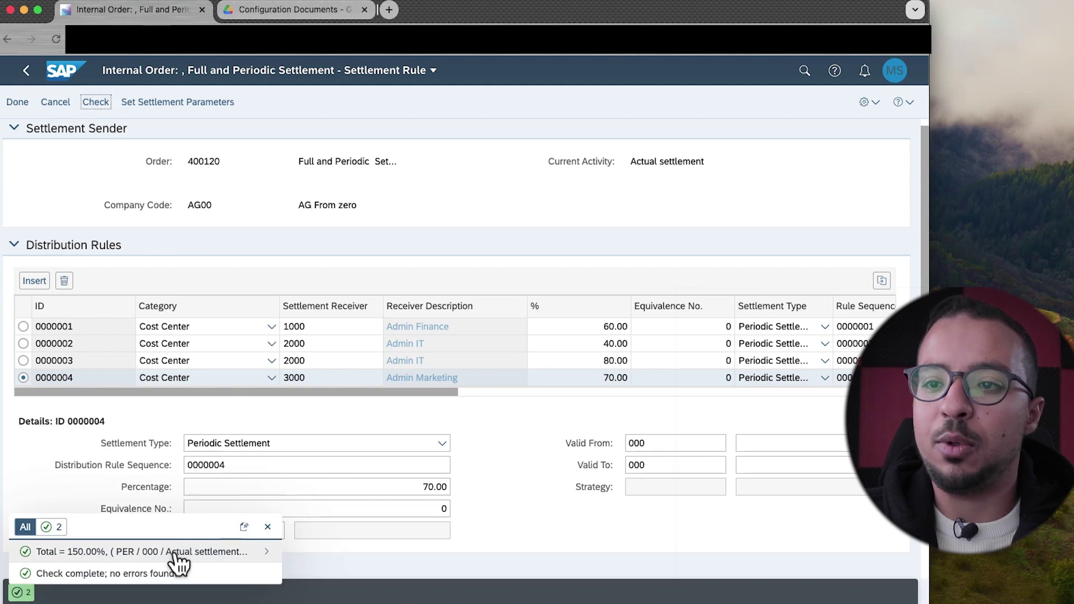
left_click(267, 554)
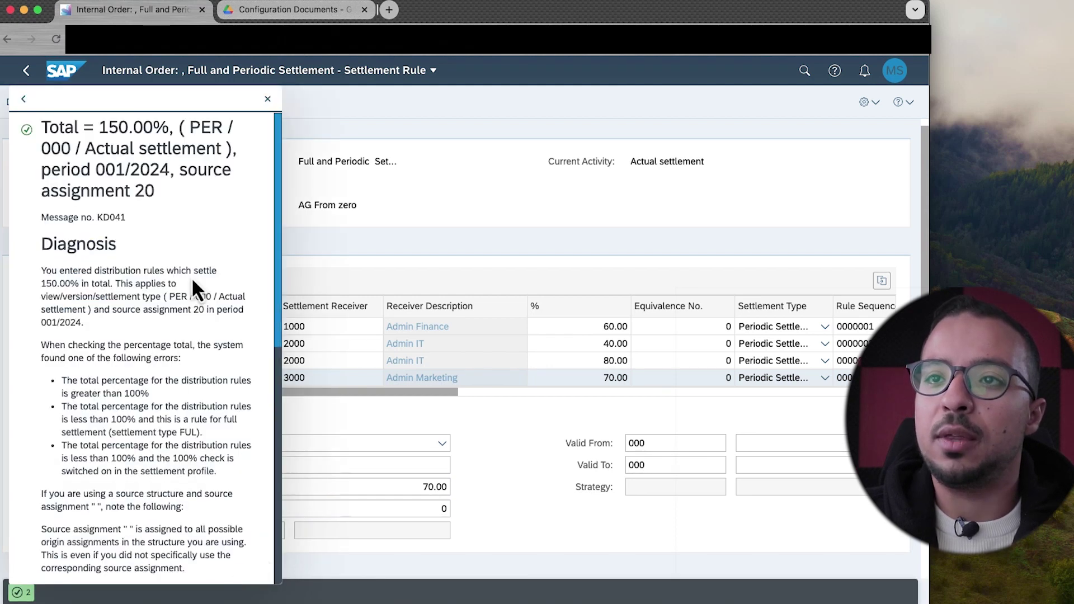
left_click(267, 99)
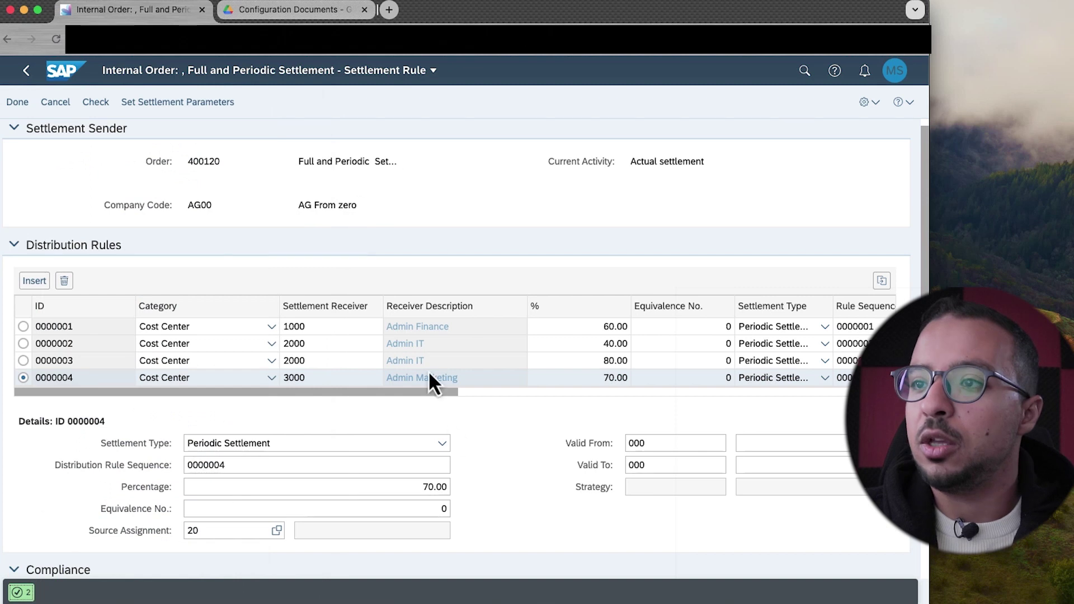
- Set the third distribution rule to 30% and save the internal order with its settlement rule
left_click(596, 363)
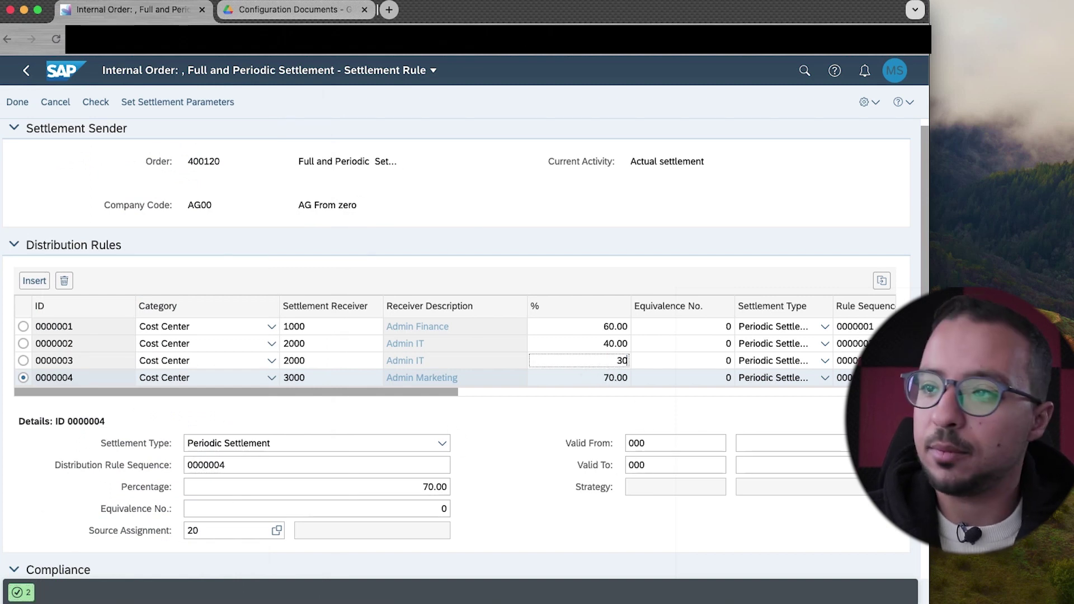
type("30")
key("Return")
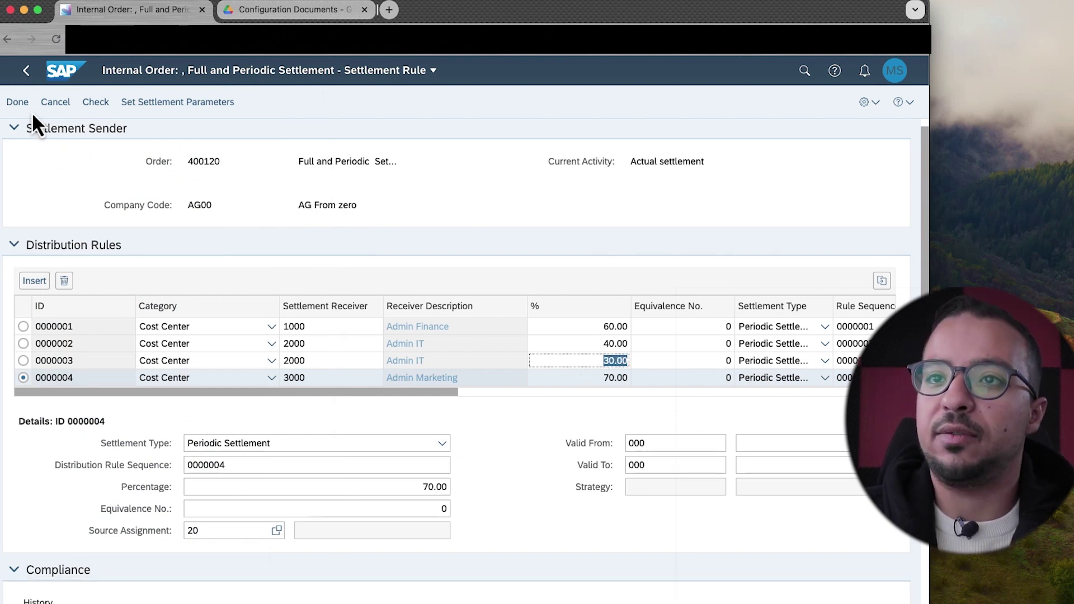
left_click(17, 103)
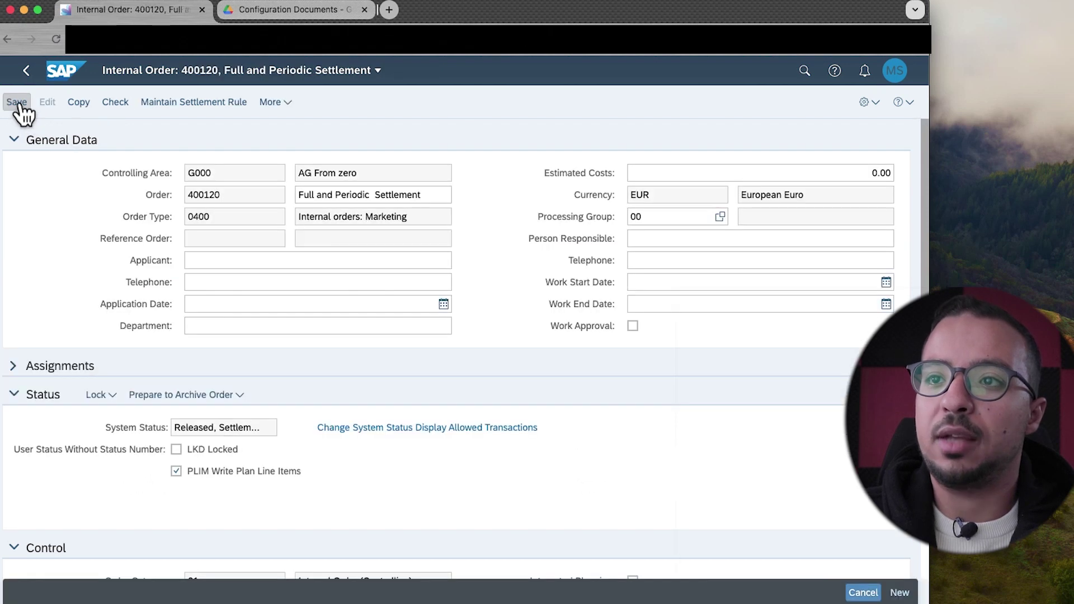
left_click(16, 102)
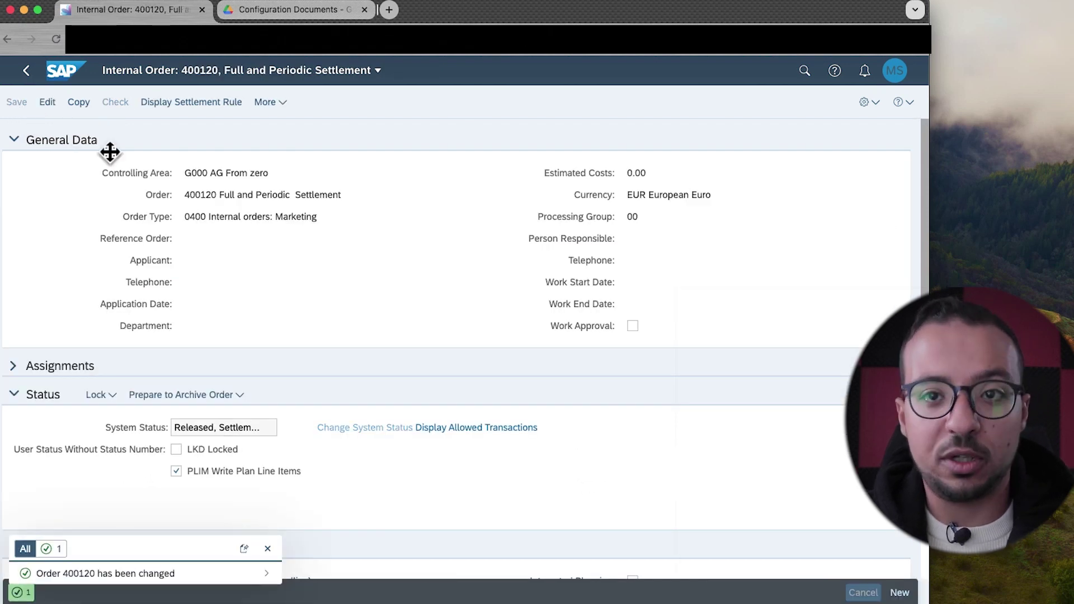
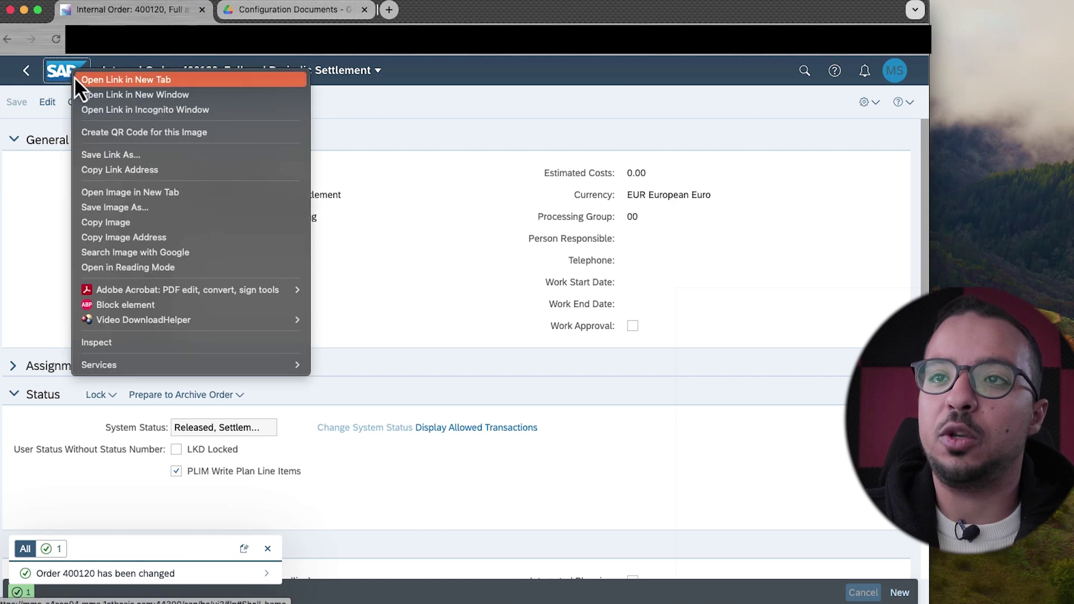
- Open Display Line Items in General Ledger from the Overhead Cost Management apps in a separate browser tab
left_click(111, 85)
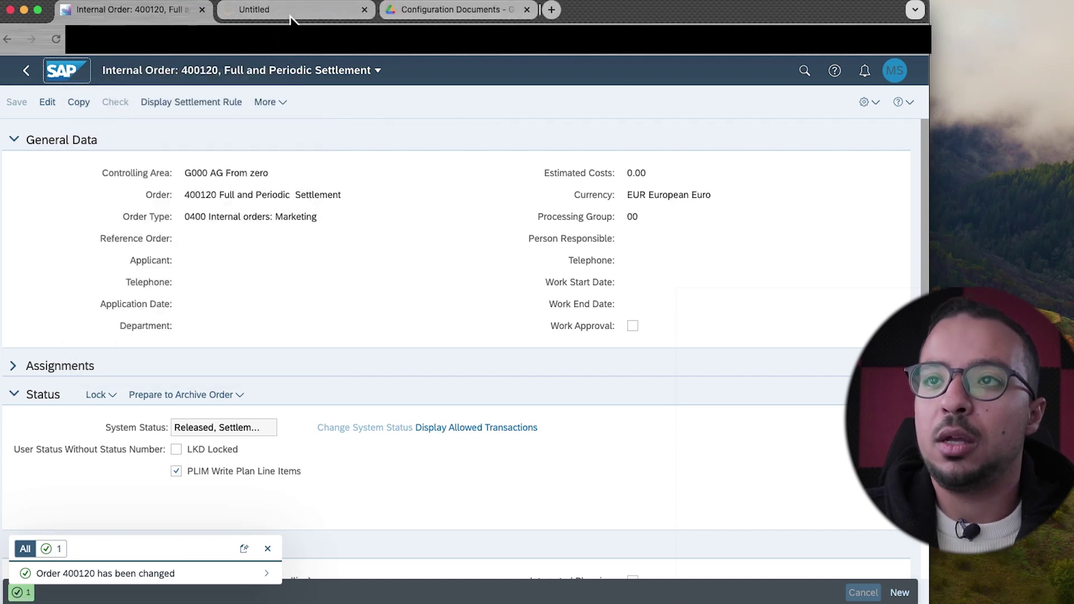
left_click(290, 16)
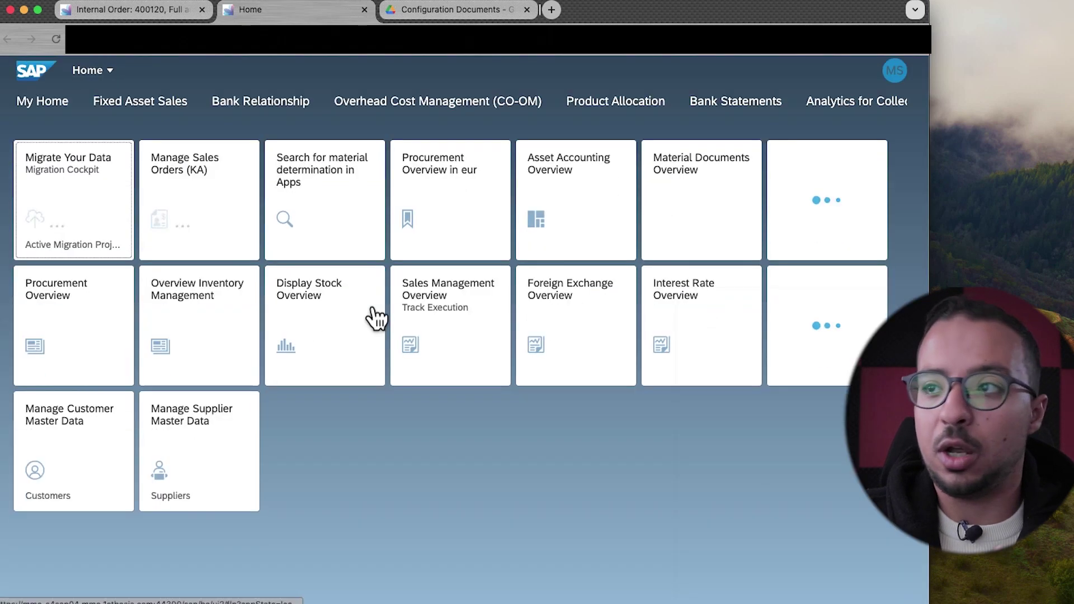
left_click(434, 112)
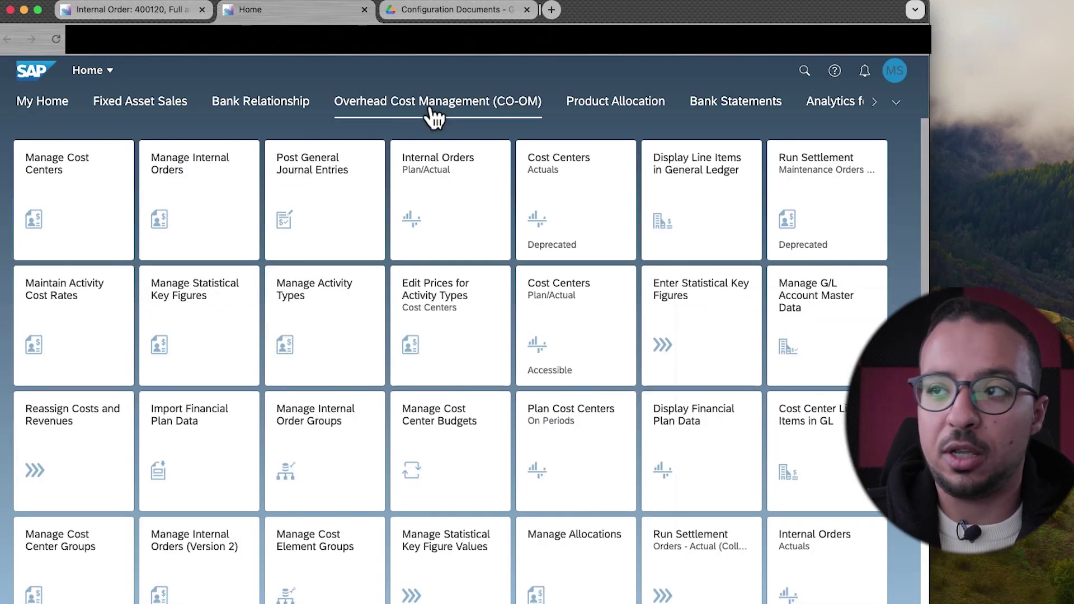
left_click(710, 208)
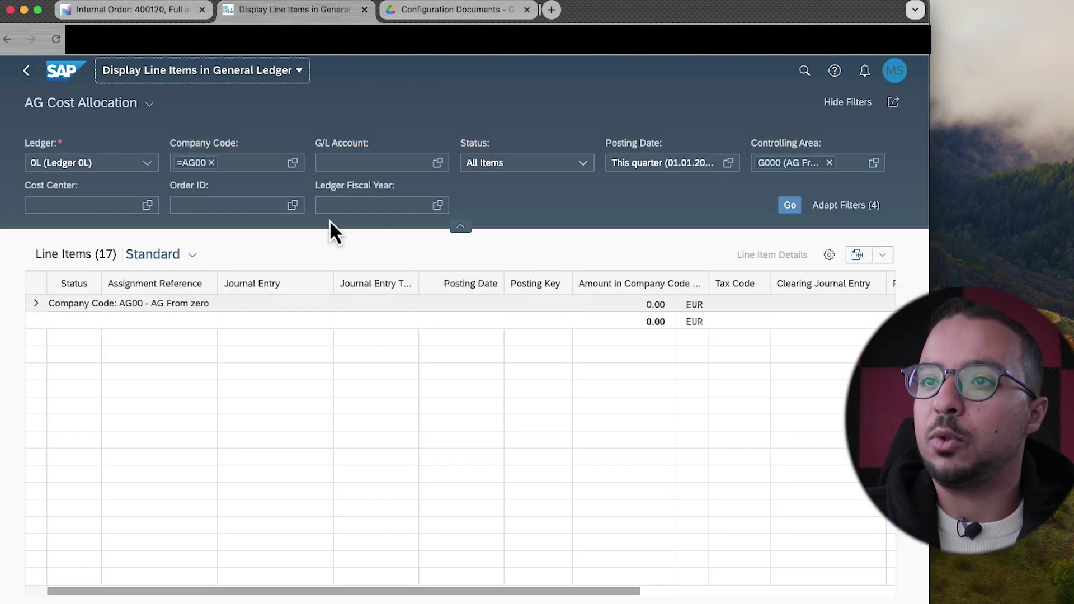
- Filter the line items by the Full and Periodic Settlement order's ID and expand the food, office supplies and electricity expense accounts
left_click(214, 206)
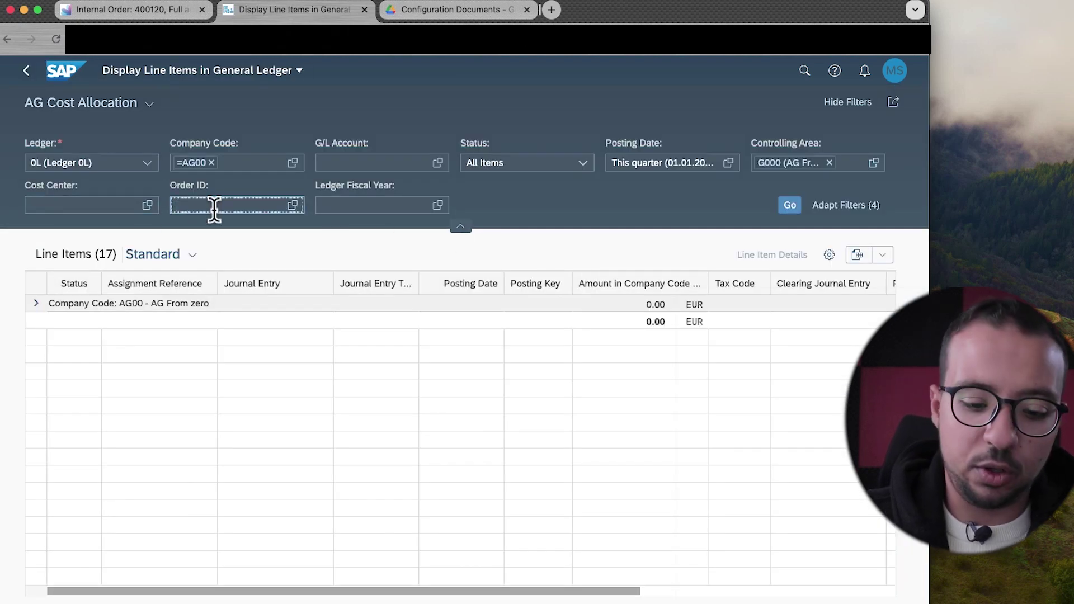
type("400120")
key("Return")
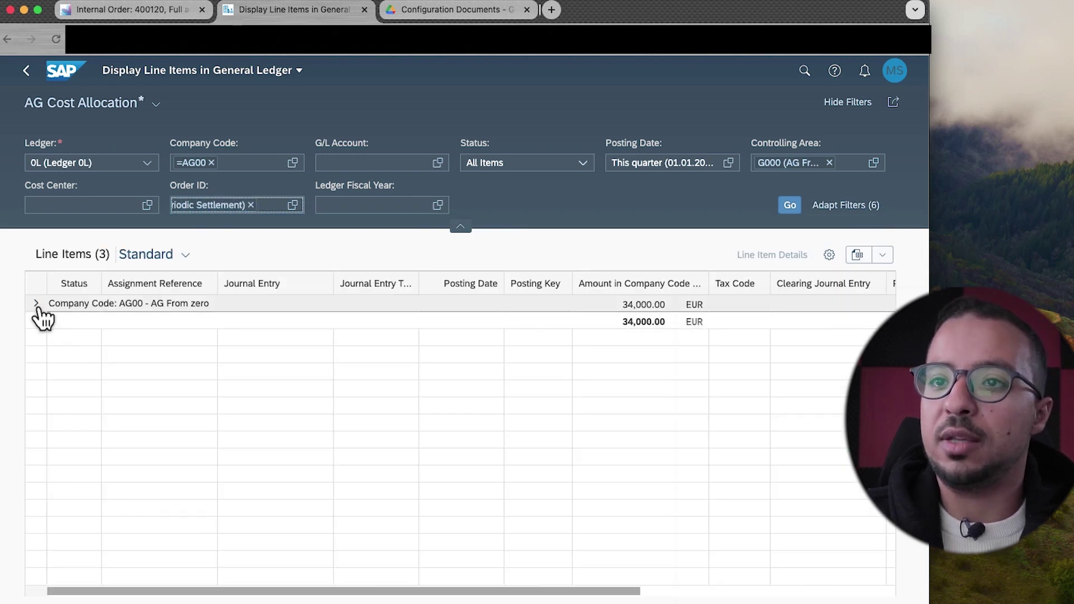
left_click(36, 304)
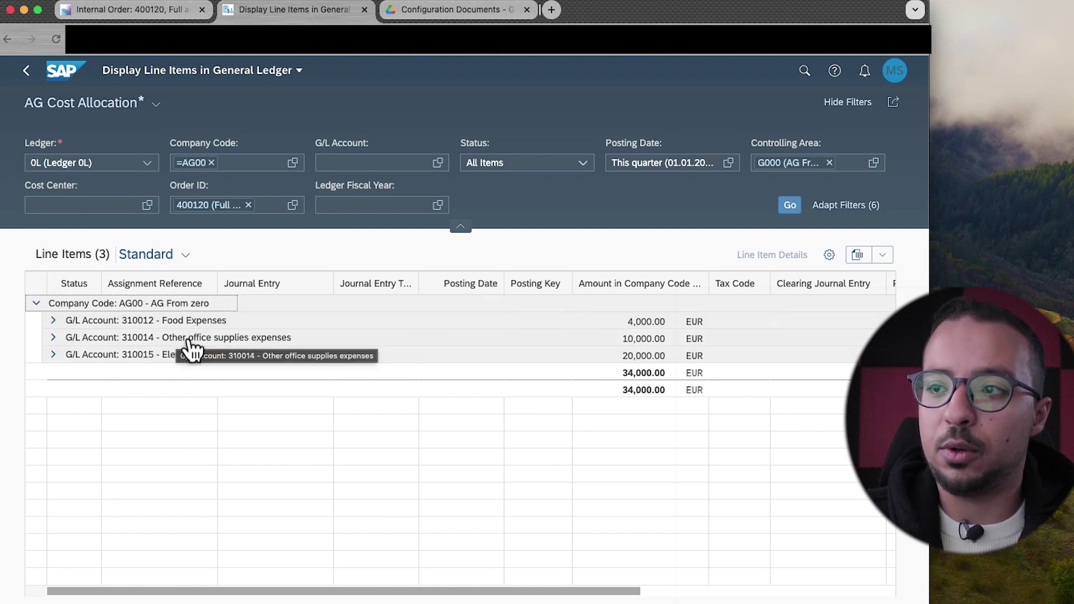
left_click(53, 337)
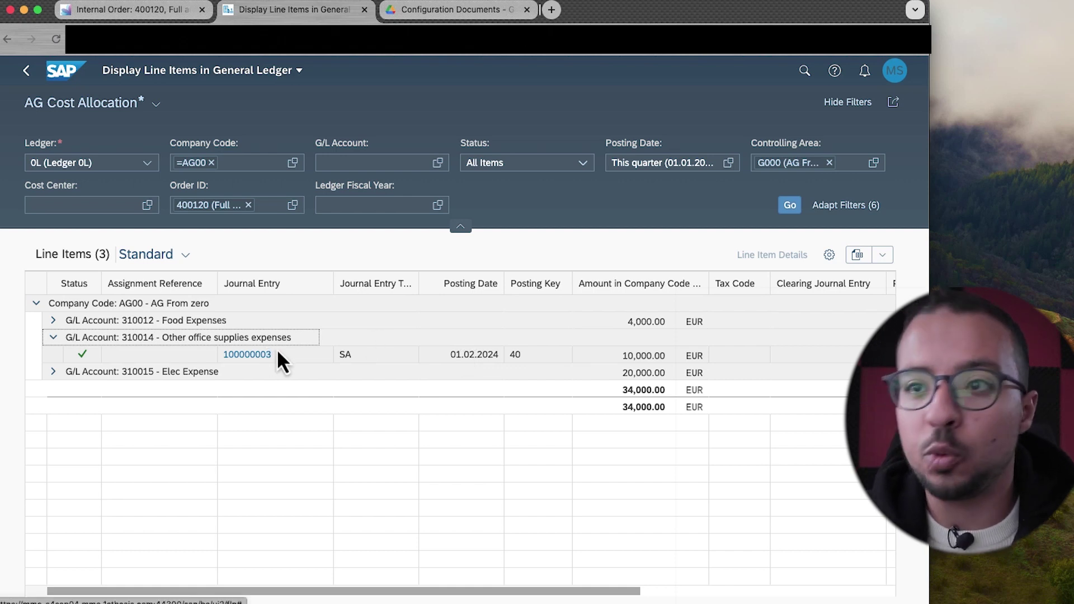
left_click(54, 322)
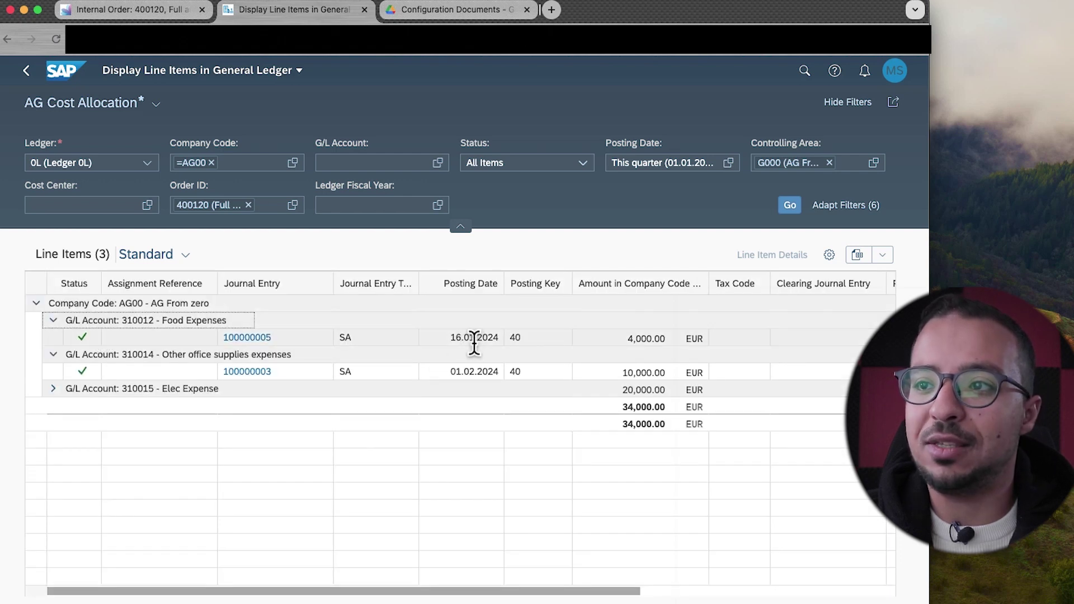
left_click(53, 388)
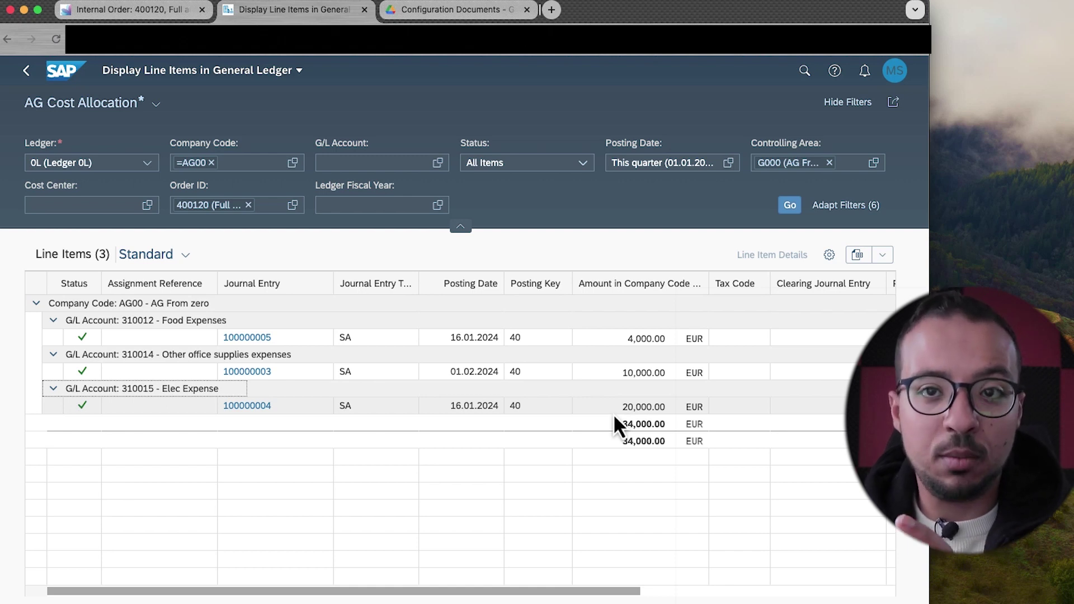
- Open the Run Settlement app for orders in another browser tab and enter the Full and Periodic Settlement order's number
right_click(65, 75)
left_click(98, 81)
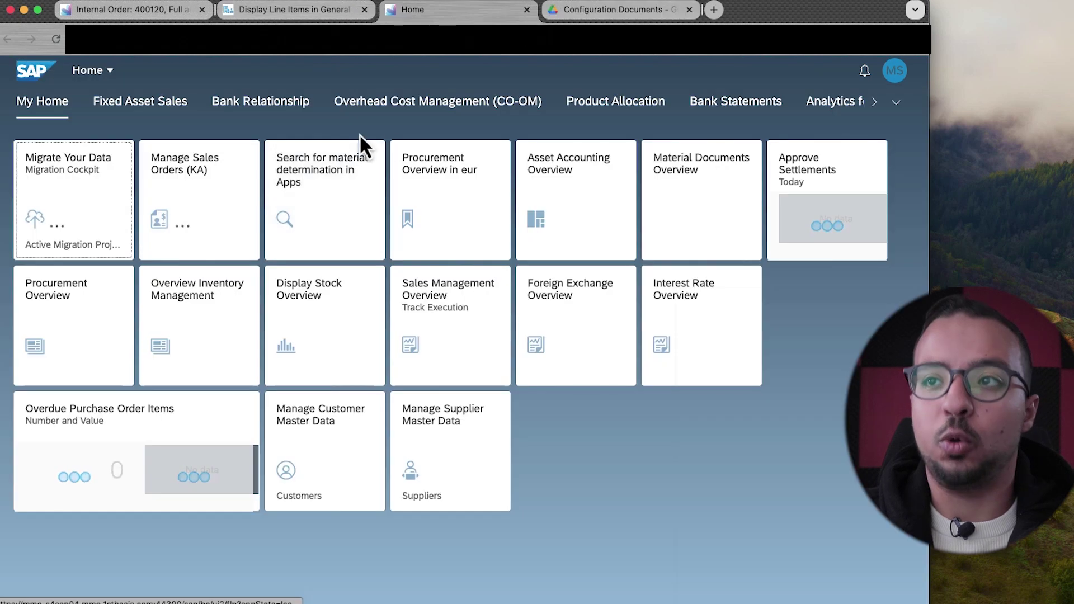
left_click(455, 102)
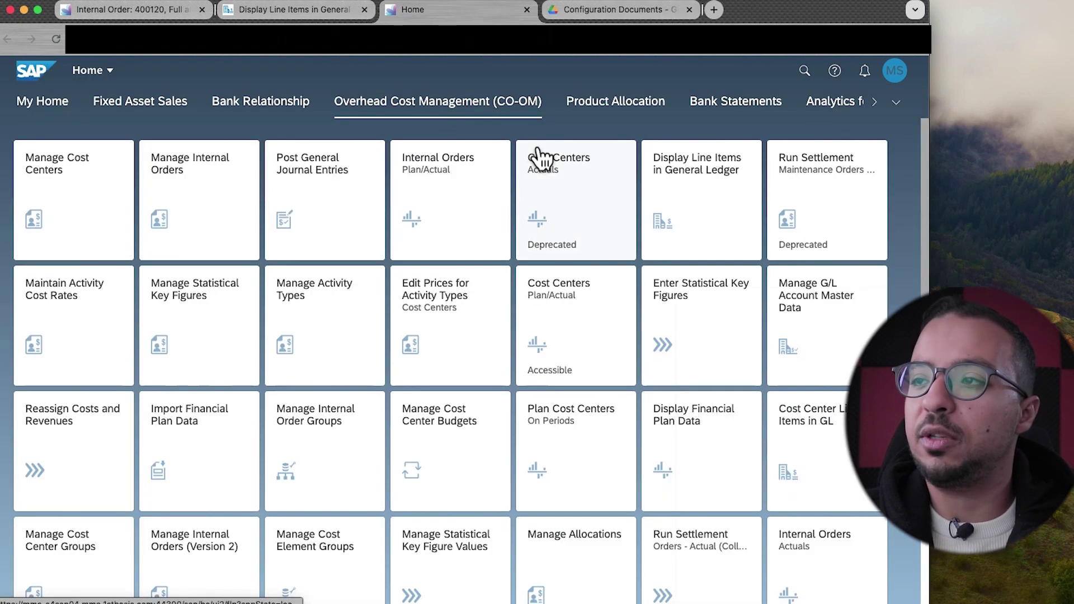
left_click(820, 196)
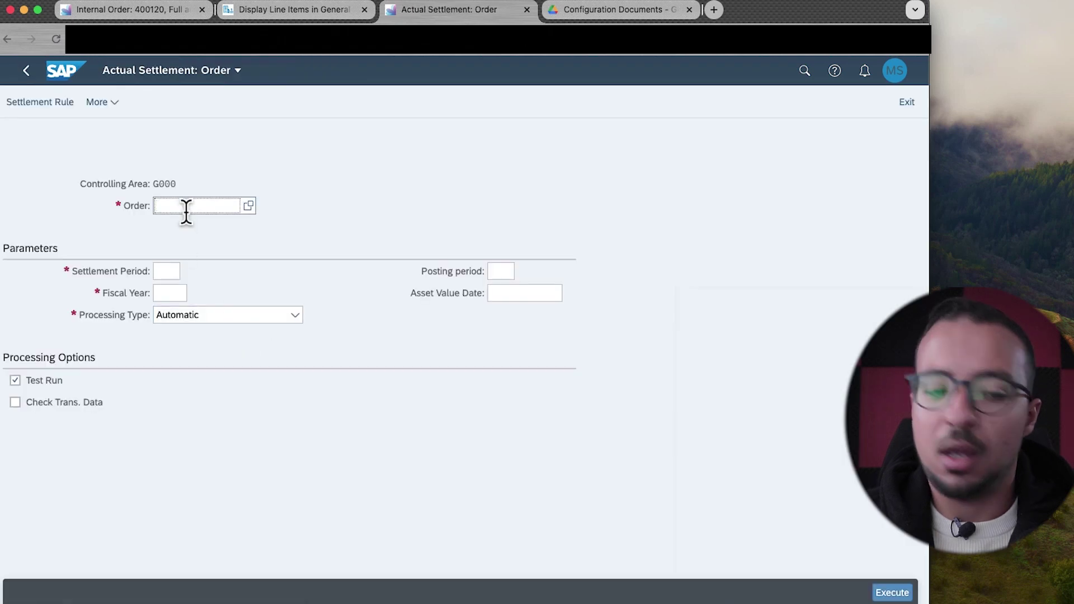
type("400120")
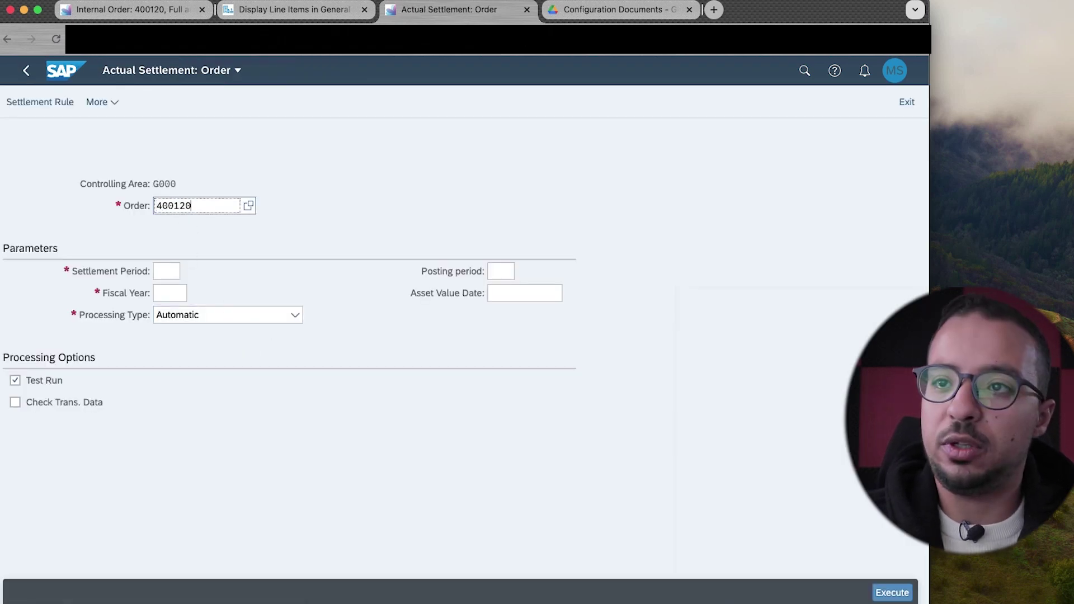
- Execute a test run of the order's actual settlement for settlement period 1 of fiscal year 2024 with automatic processing
key("Return")
type("1")
left_click(163, 292)
type("2024")
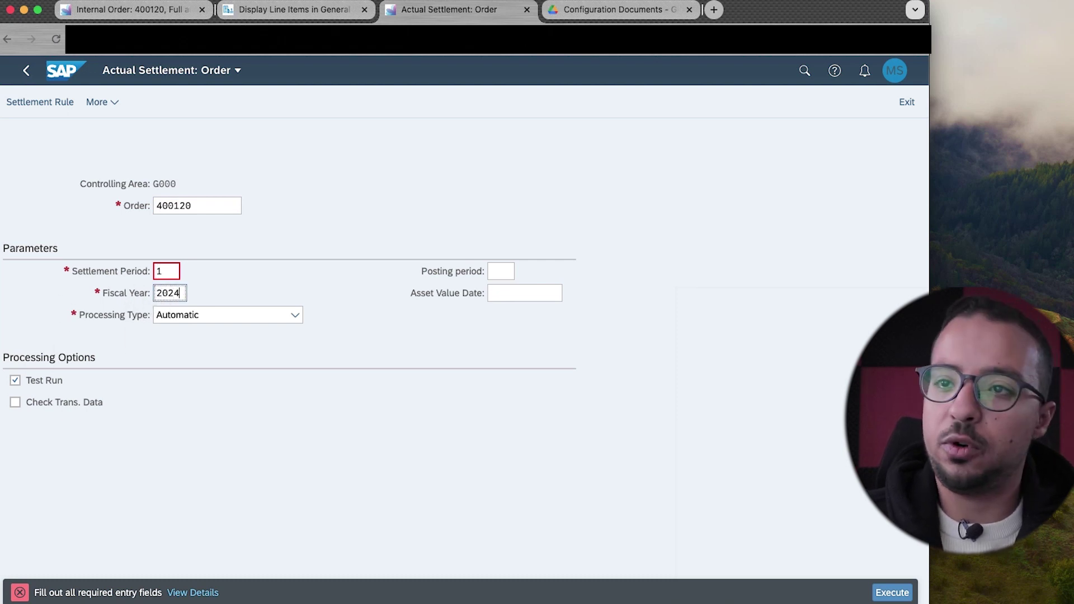
key("Return")
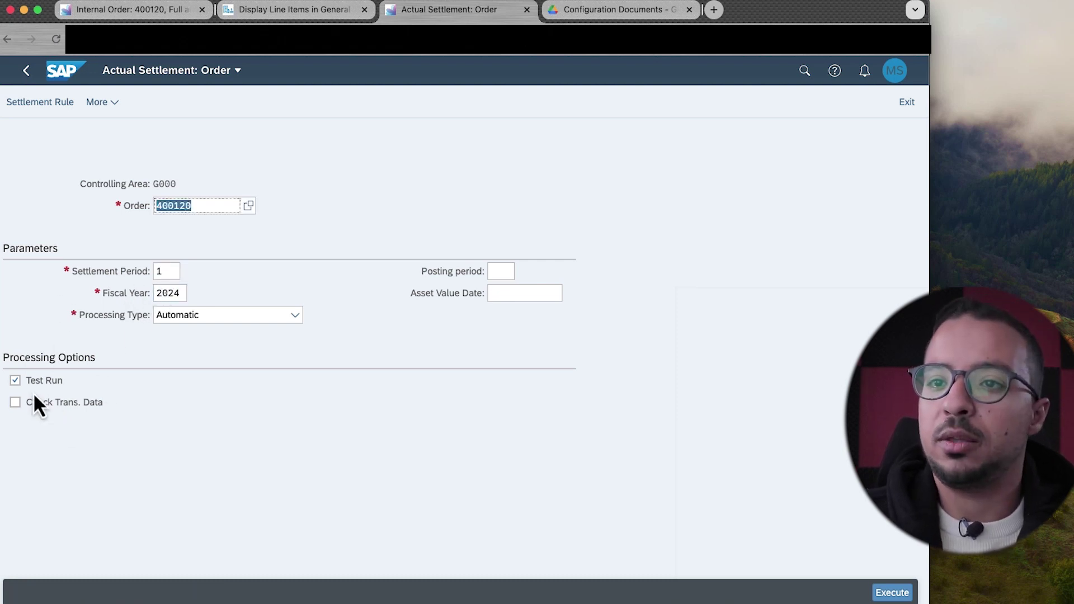
left_click(895, 594)
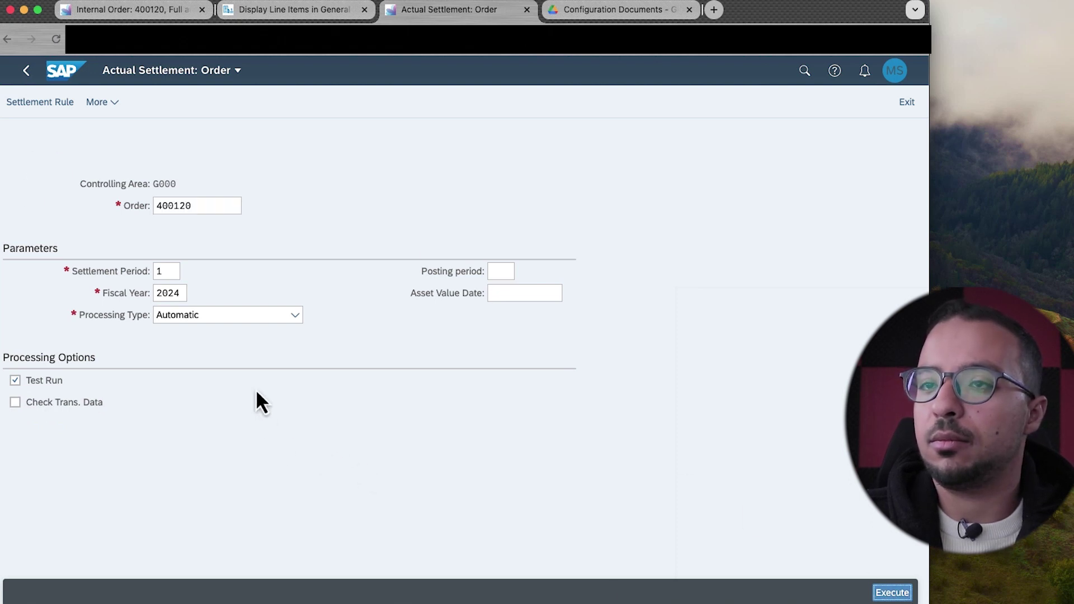
- Open the settlement's detail list and its receiver debits, and examine the amounts per cost element and receiving cost center
left_click(35, 104)
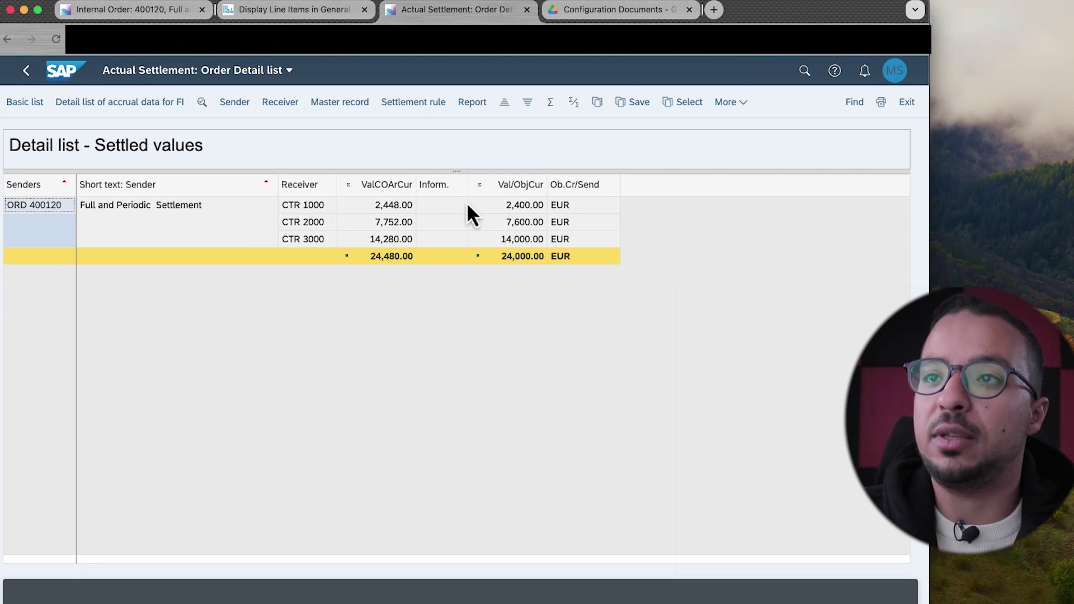
left_click(280, 104)
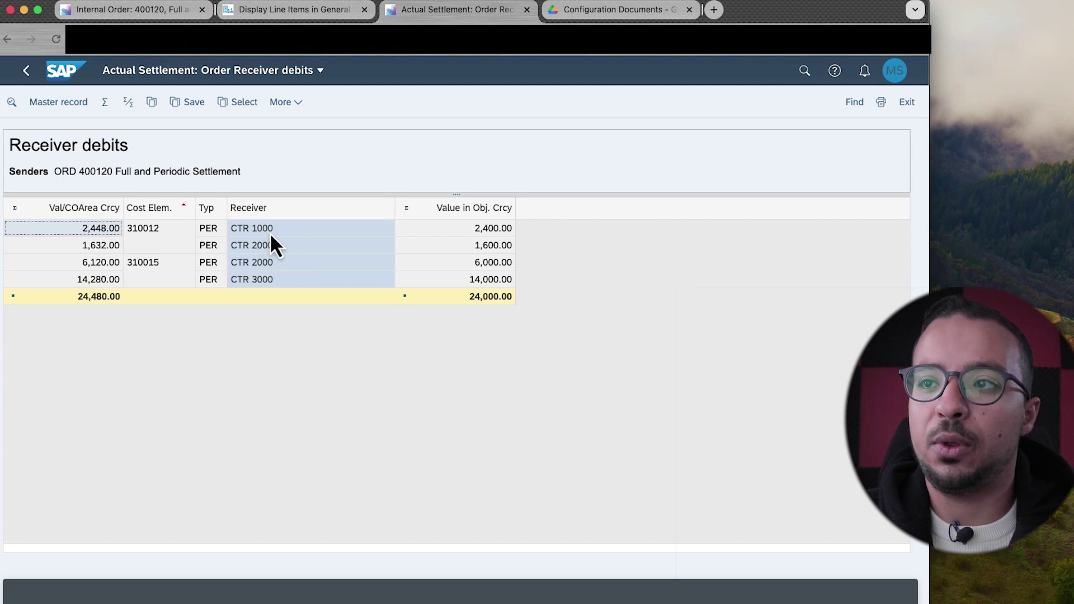
left_click(442, 233)
left_click(455, 250)
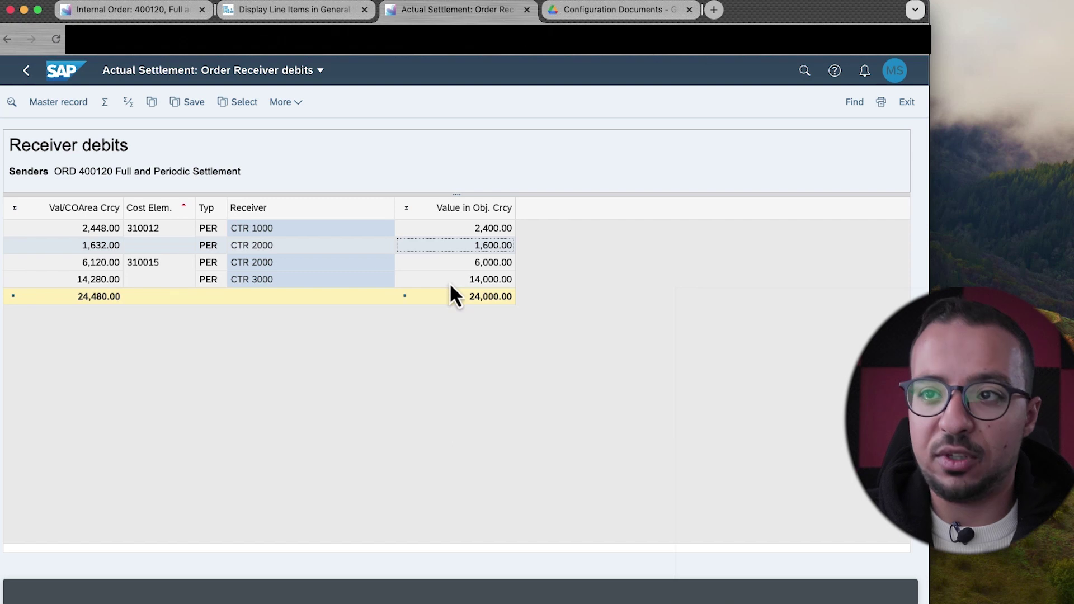
left_click(187, 267)
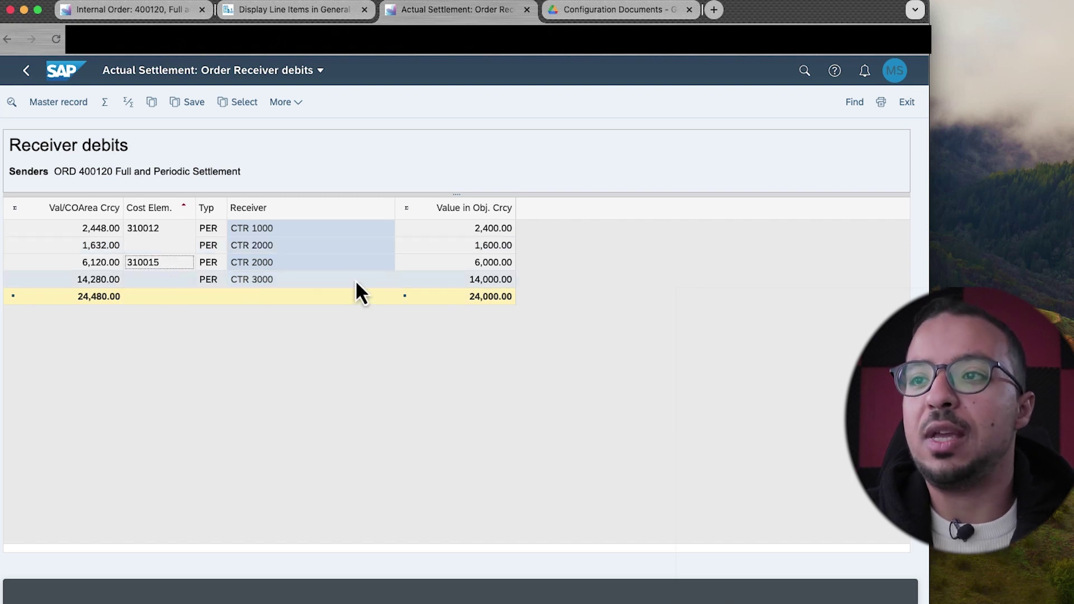
left_click(308, 270)
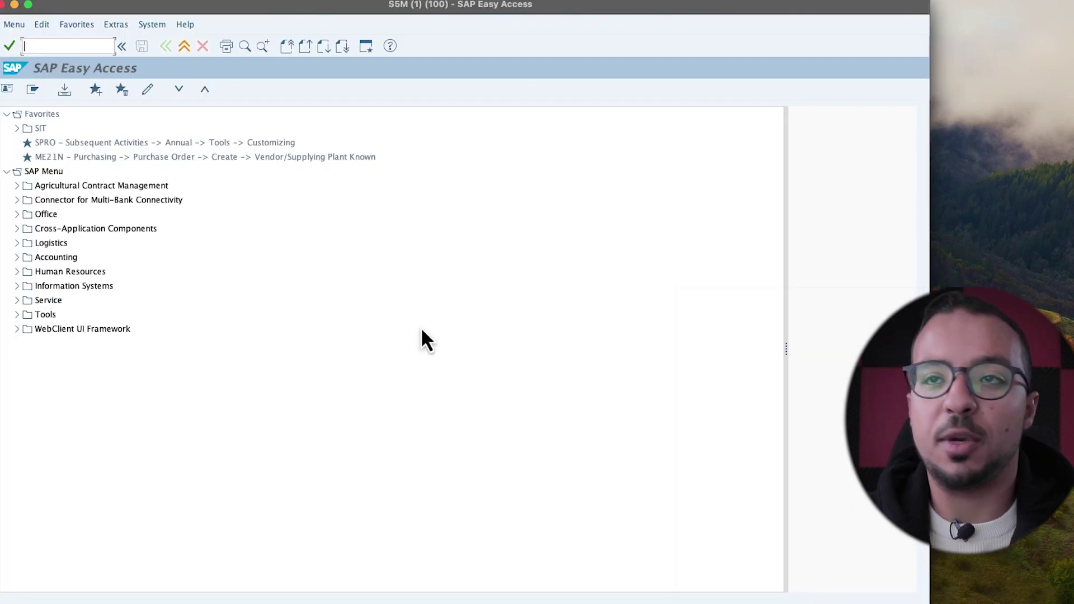
- Switch to SAP GUI, open the customizing guide with transaction spro, and expand Internal Orders under Controlling
left_click(49, 44)
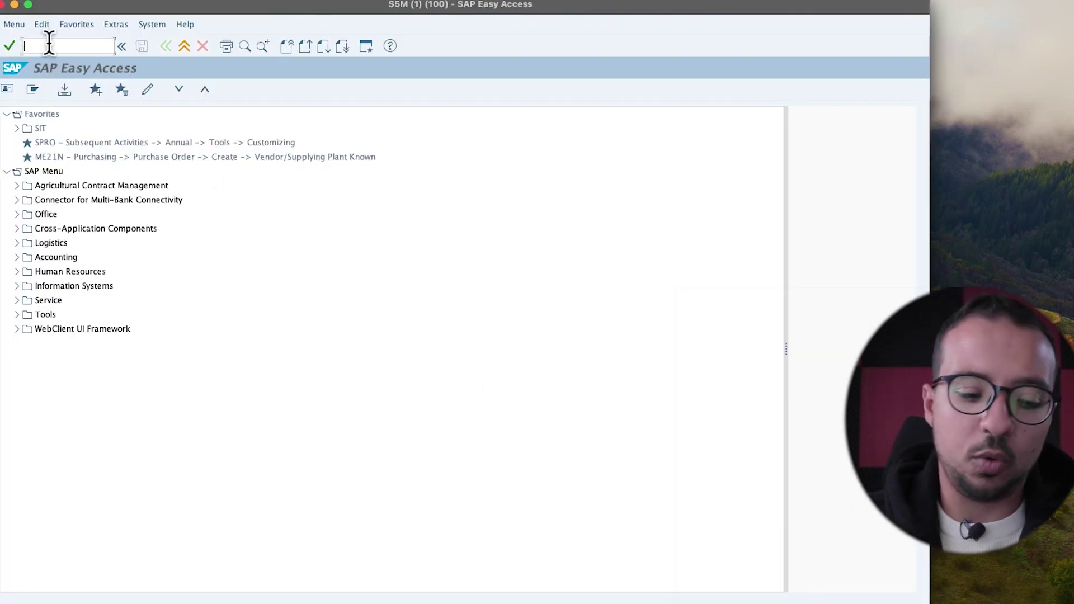
type("spro")
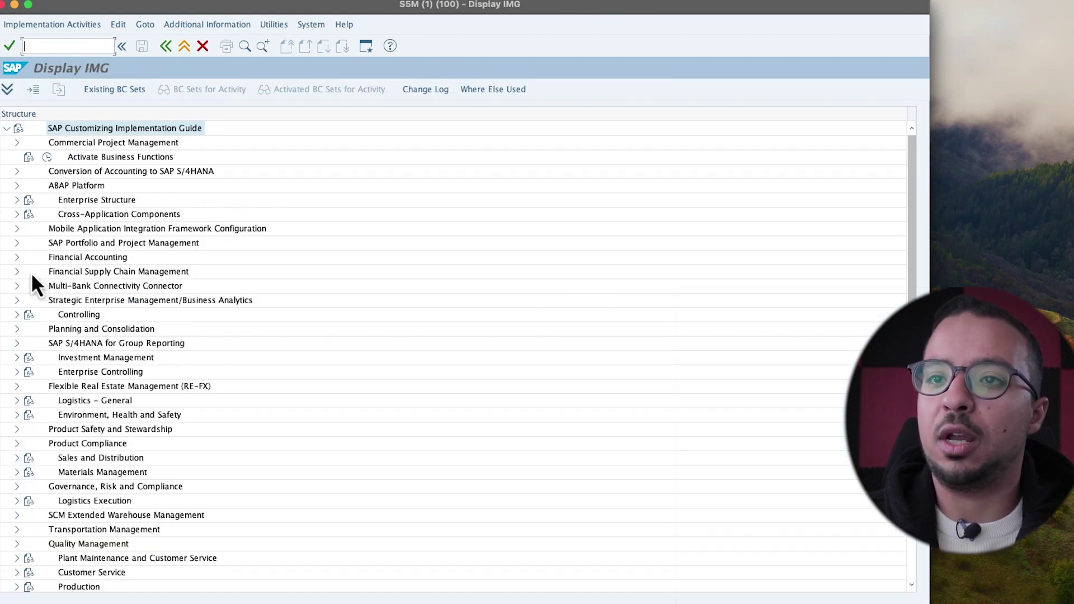
left_click(16, 315)
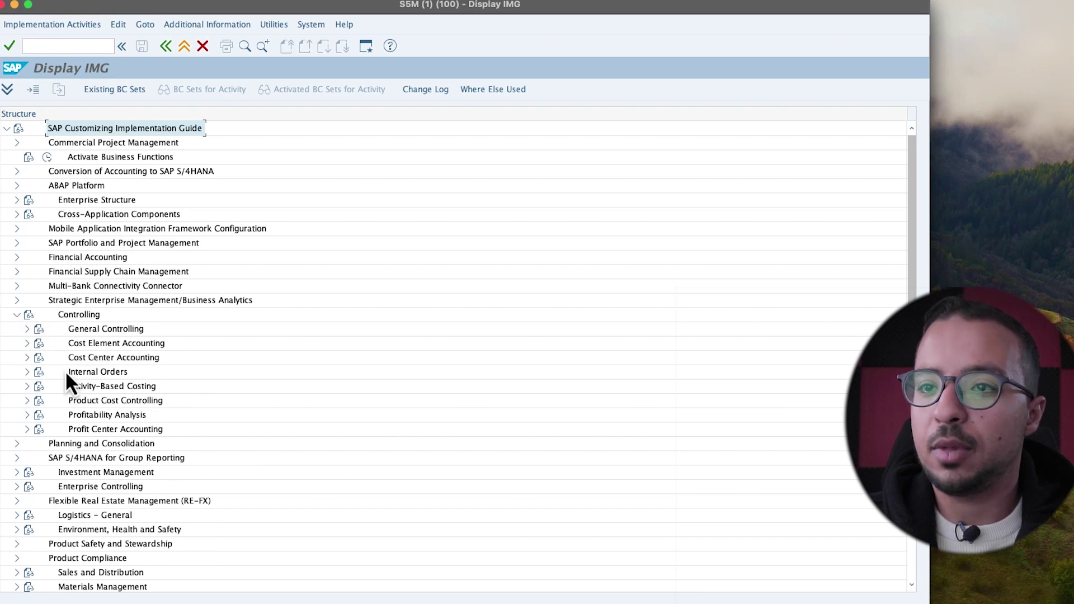
scroll(62, 366, "down", 2)
left_click(27, 314)
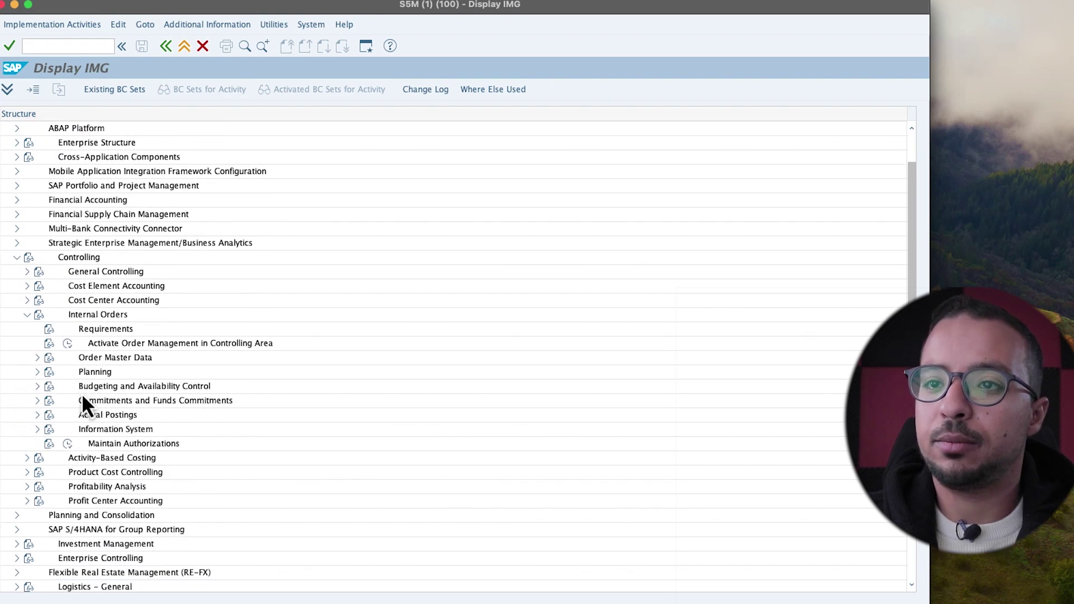
- Expand Settlement under the internal orders' Actual Postings and open the Maintain Source Structure activity
scroll(69, 419, "down", 1)
scroll(70, 420, "down", 1)
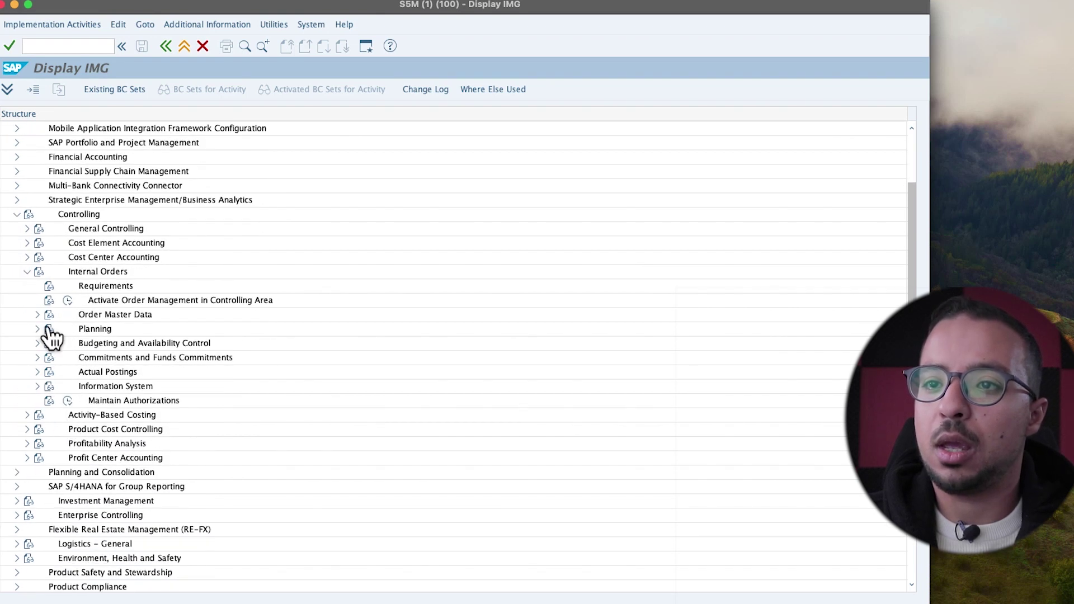
left_click(37, 372)
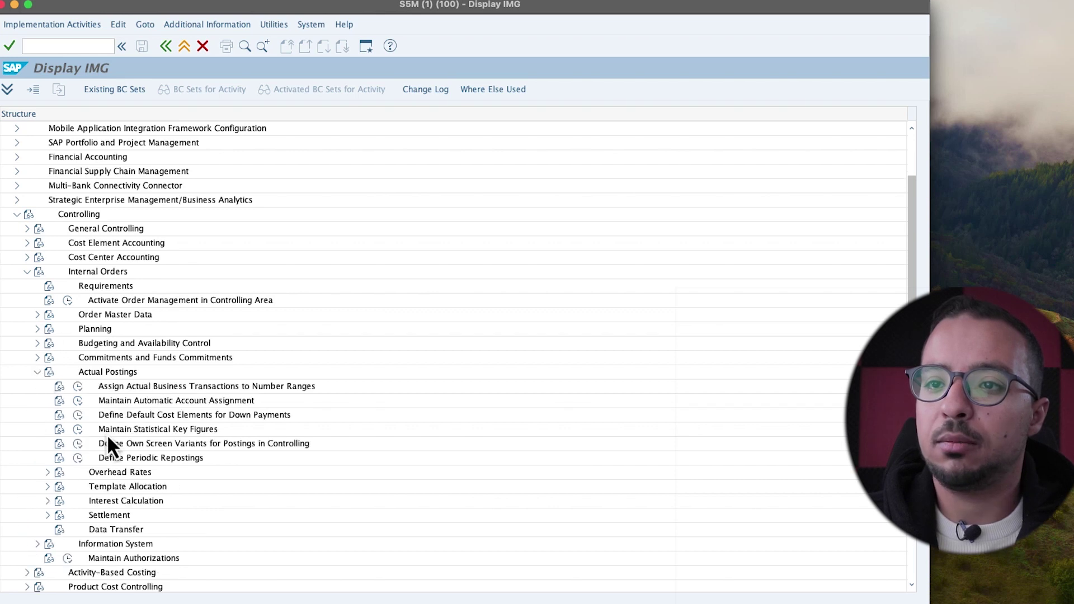
scroll(107, 434, "down", 5)
scroll(56, 445, "down", 1)
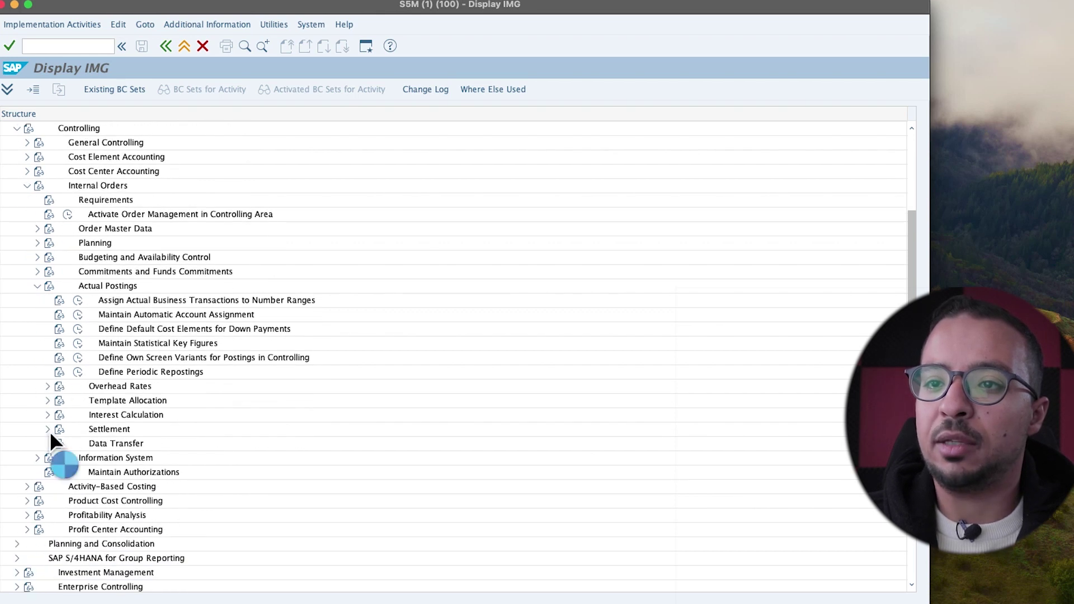
left_click(48, 430)
scroll(149, 445, "down", 5)
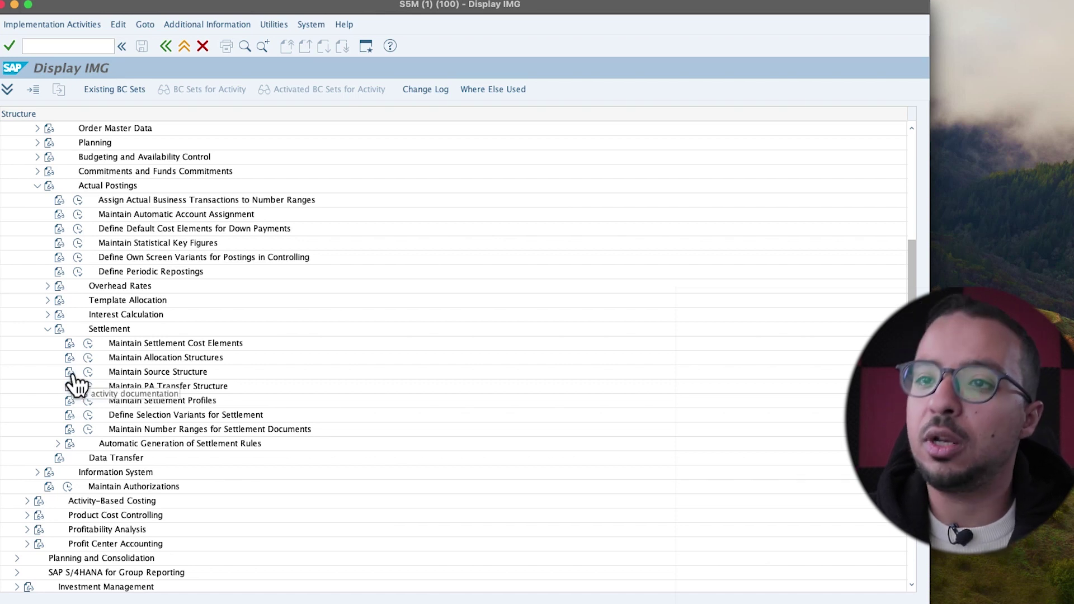
left_click(89, 374)
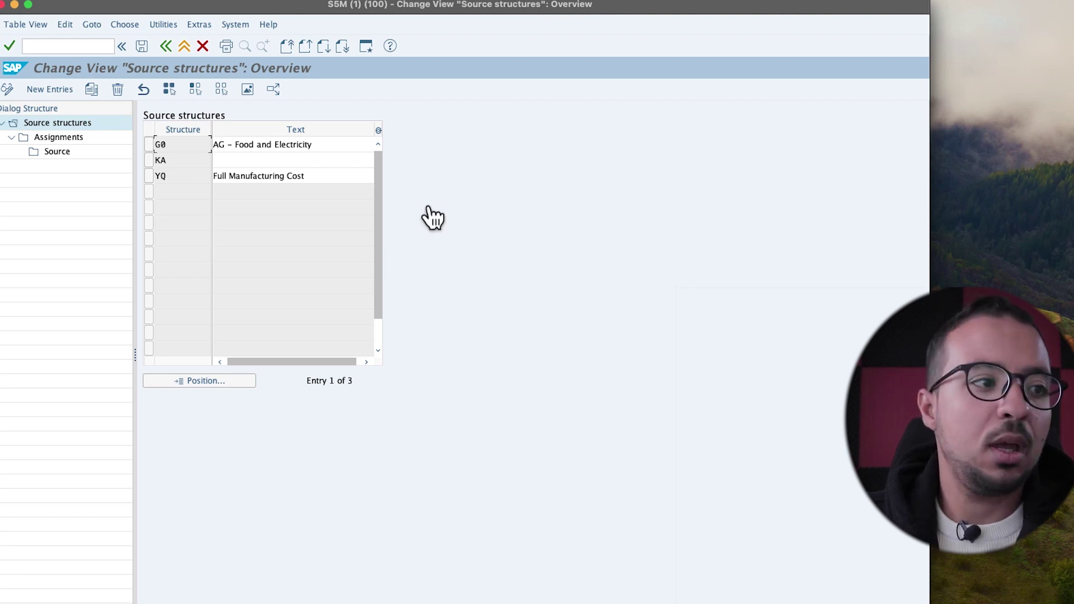
- Switch back to the browser and display the source structure in the Full and Periodic Settlement order's settlement parameters
key("super+Tab")
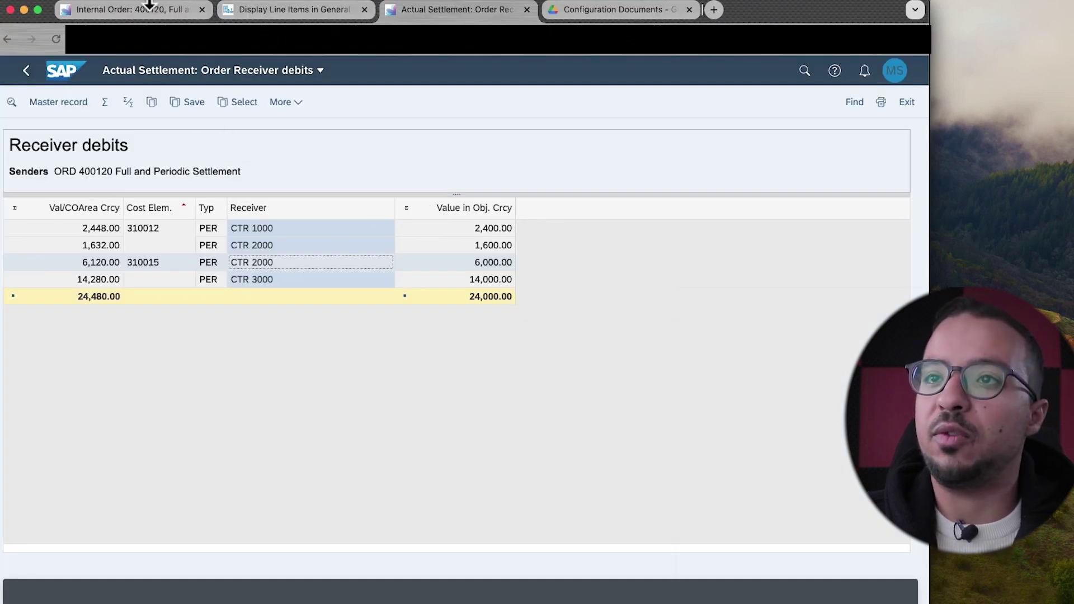
left_click(139, 17)
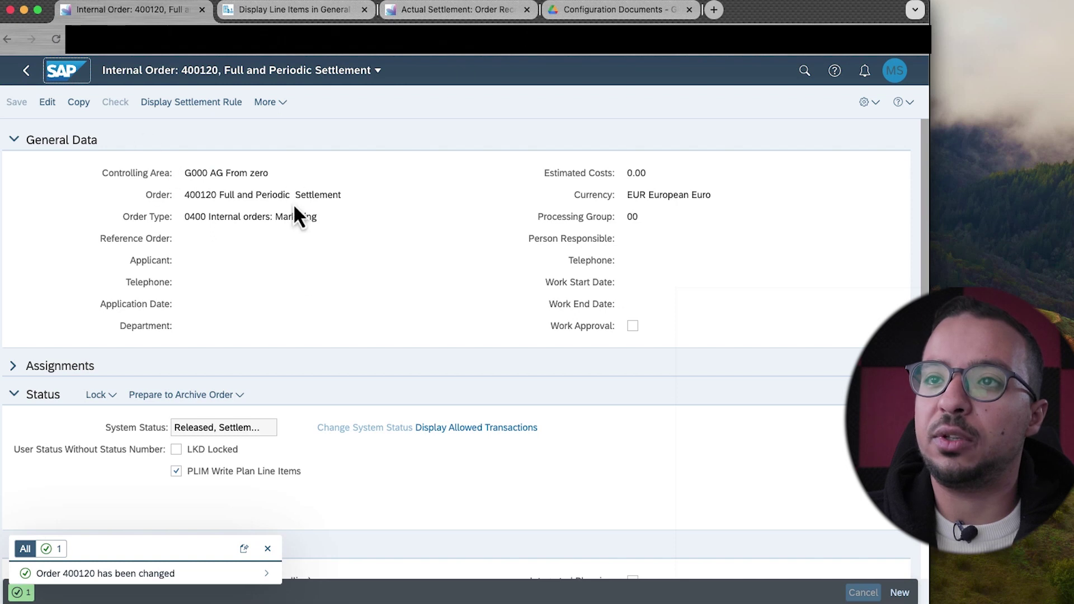
left_click(192, 103)
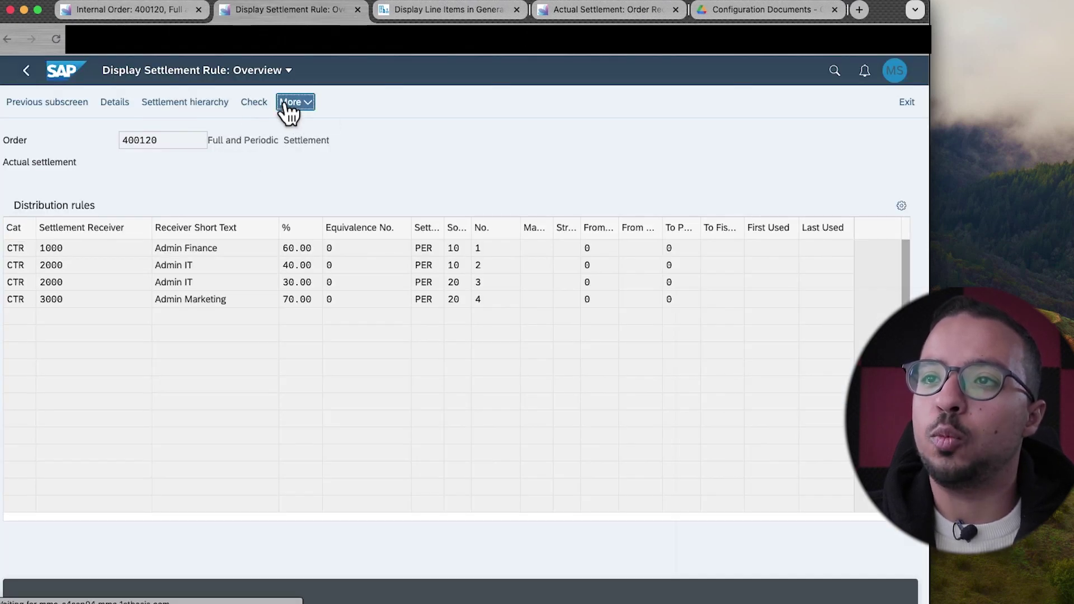
left_click(291, 102)
mouse_move(255, 184)
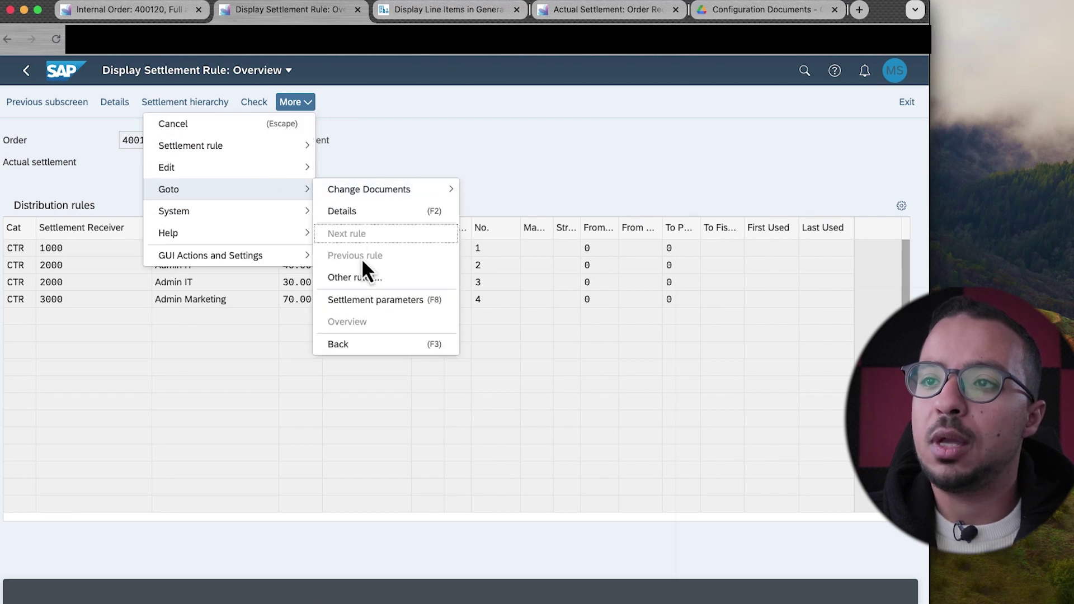
left_click(372, 300)
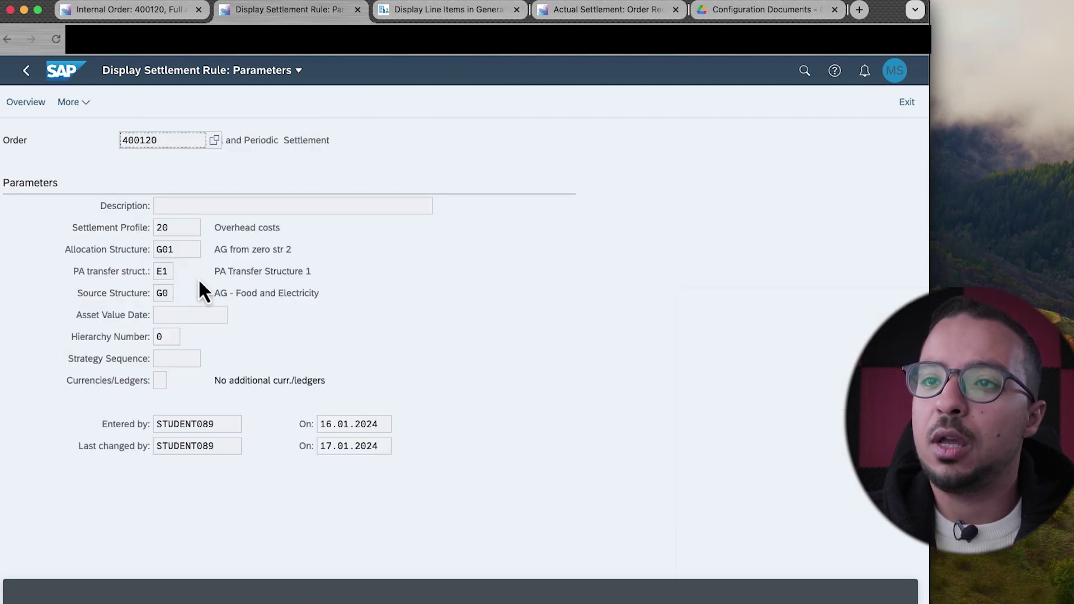
left_click(167, 297)
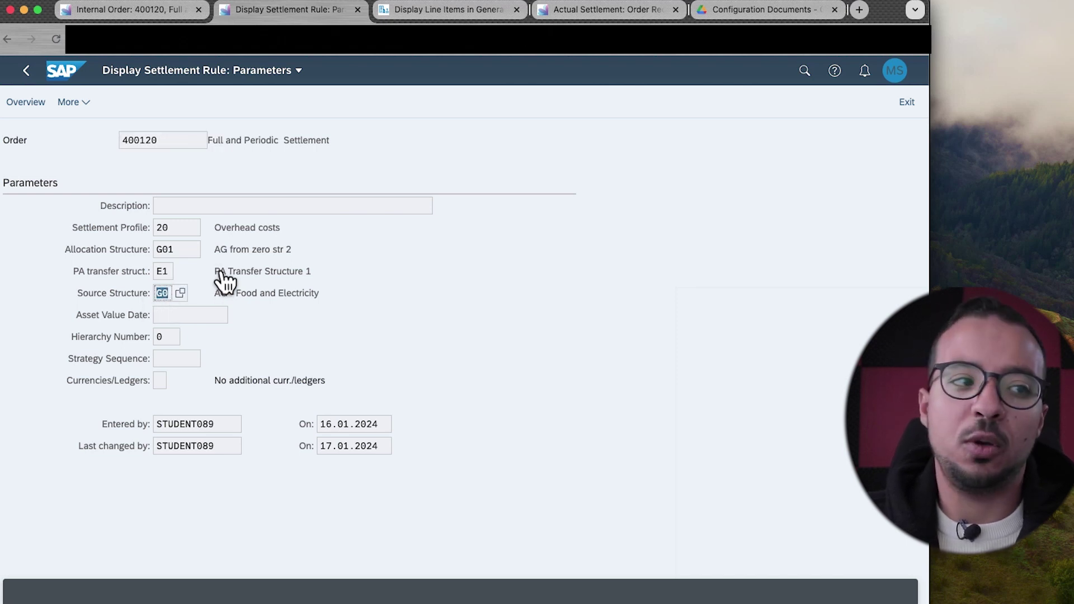
- Return to the source structures in SAP GUI and open the assignments of structure G0, AG - Food and Electricity
key("super+Tab")
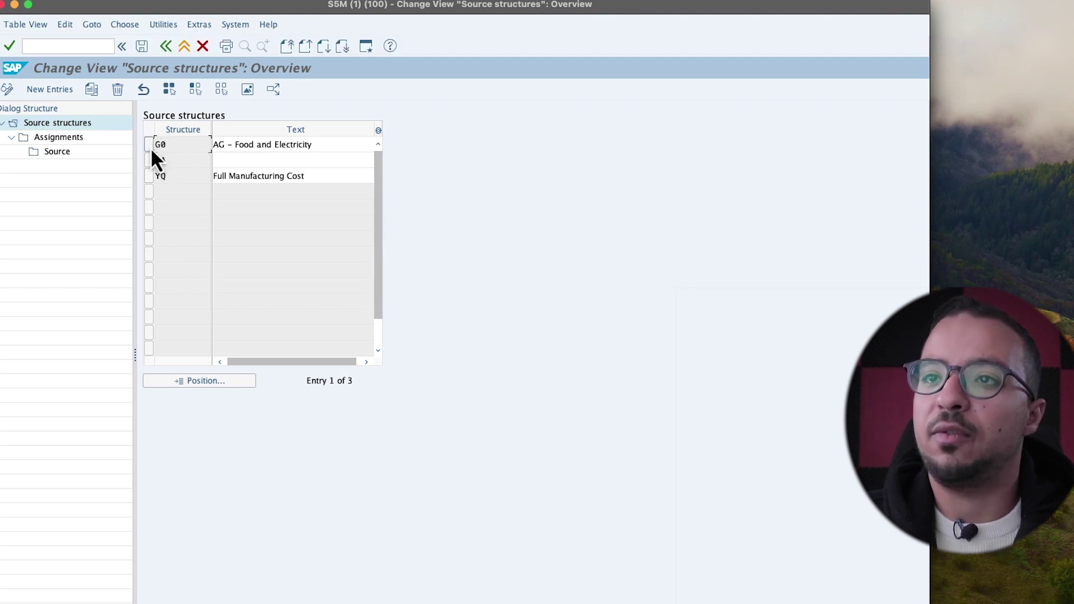
left_click(149, 146)
double_click(58, 139)
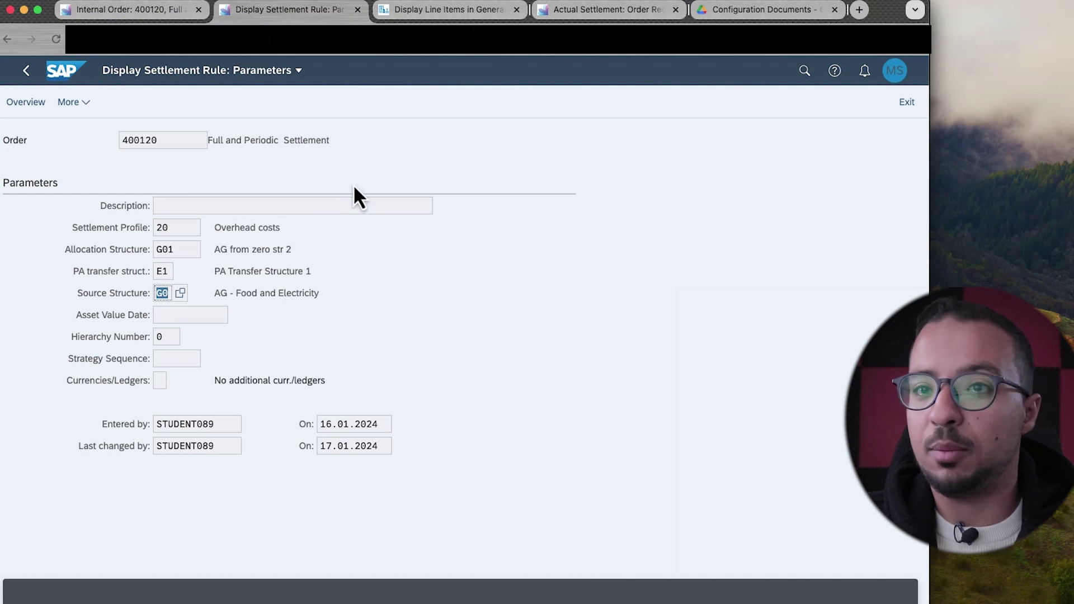
- Switch to the Configuration Documents folder in Google Drive and view the opening pages of the S4HANA AG From Zero Configuration PDF
left_click(768, 11)
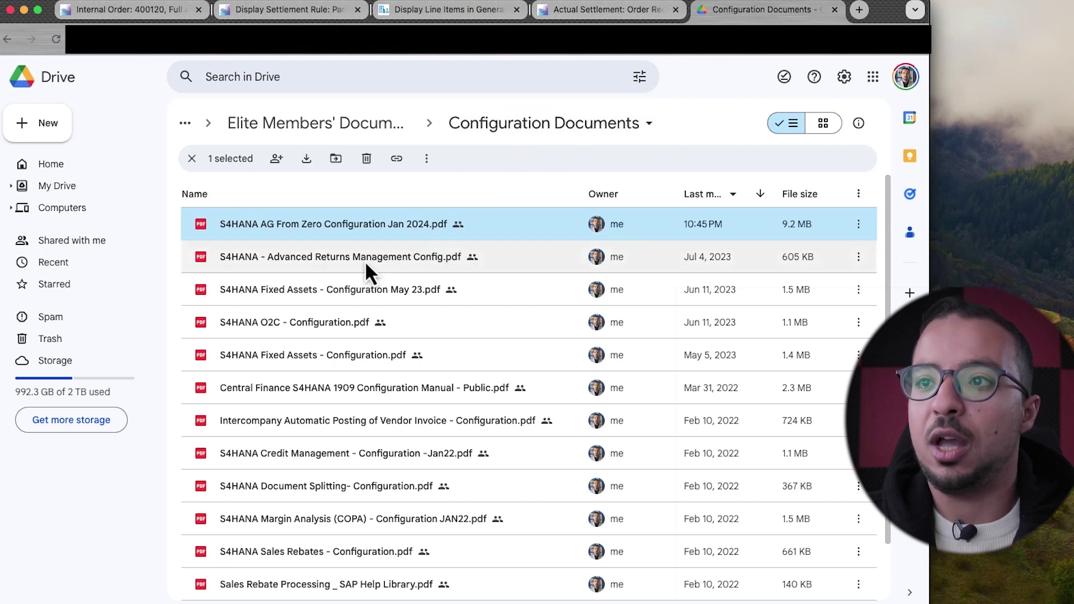
scroll(374, 358, "down", 2)
scroll(336, 324, "up", 2)
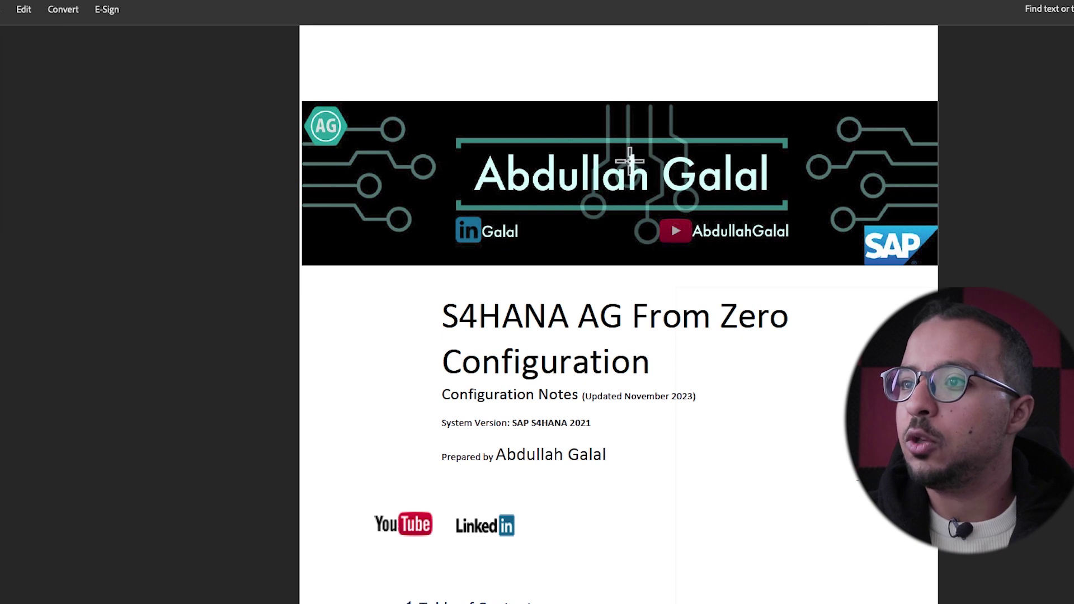
scroll(805, 341, "down", 5)
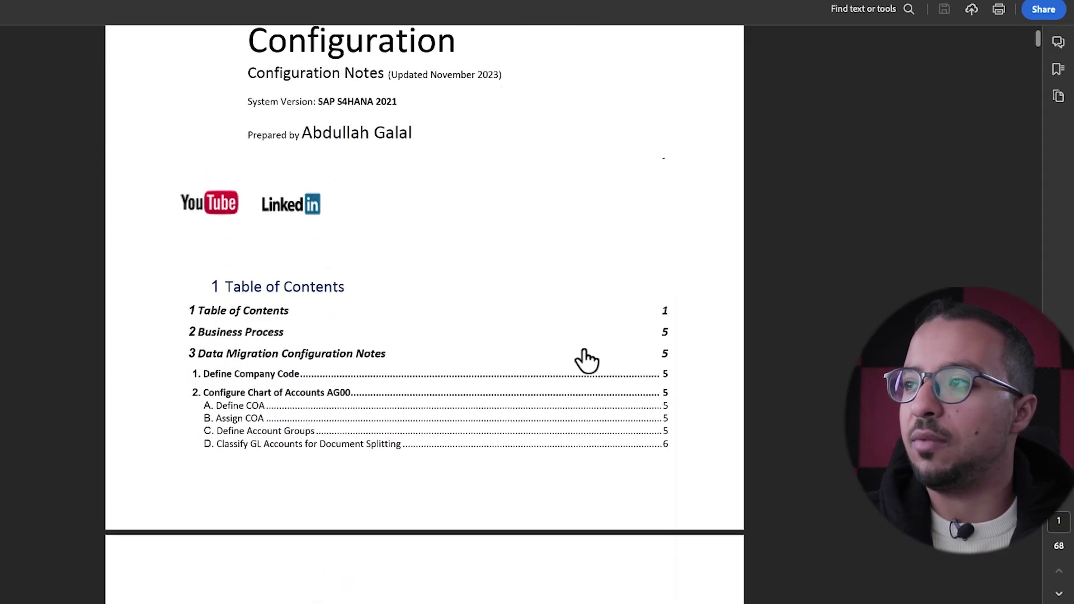
scroll(935, 120, "up", 3)
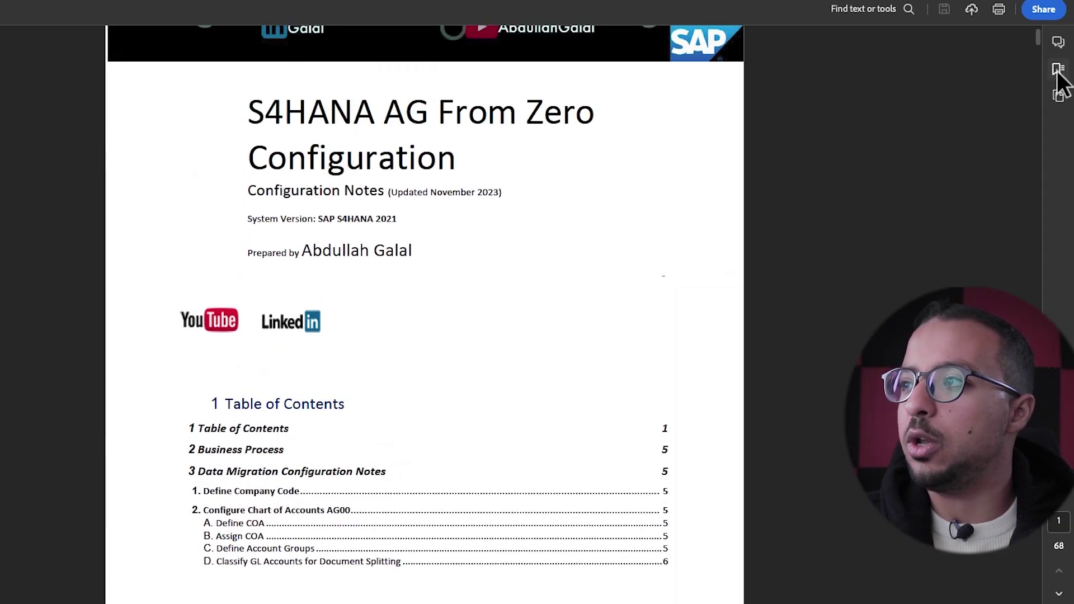
- Show the PDF's bookmarks and go to section 3, Internal Order Settlement, under the Overhead Cost Management Configuration Notes
left_click(1058, 69)
scroll(946, 313, "down", 3)
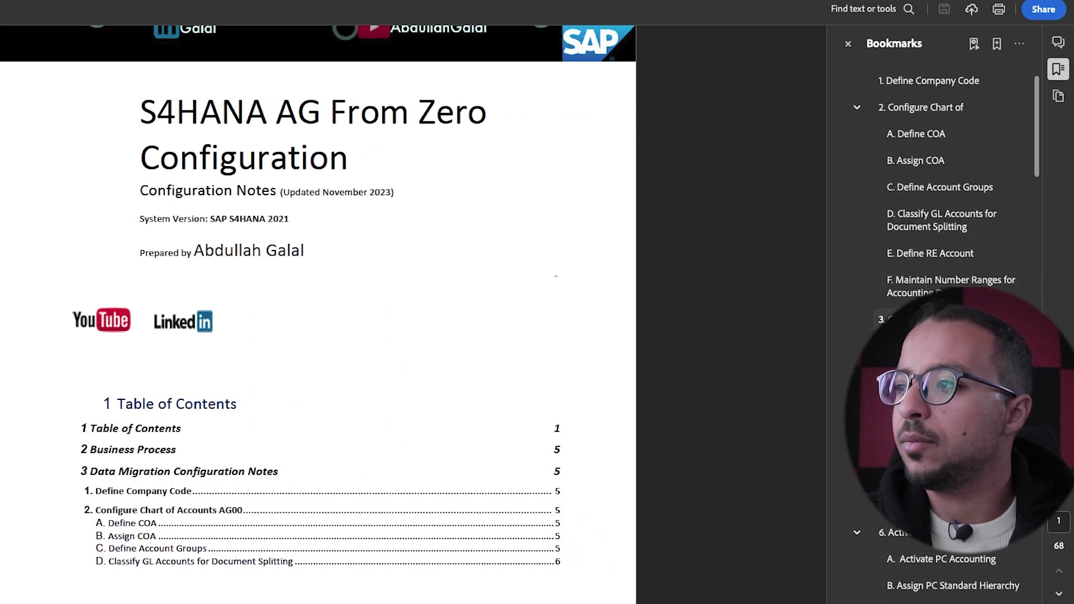
scroll(945, 313, "down", 10)
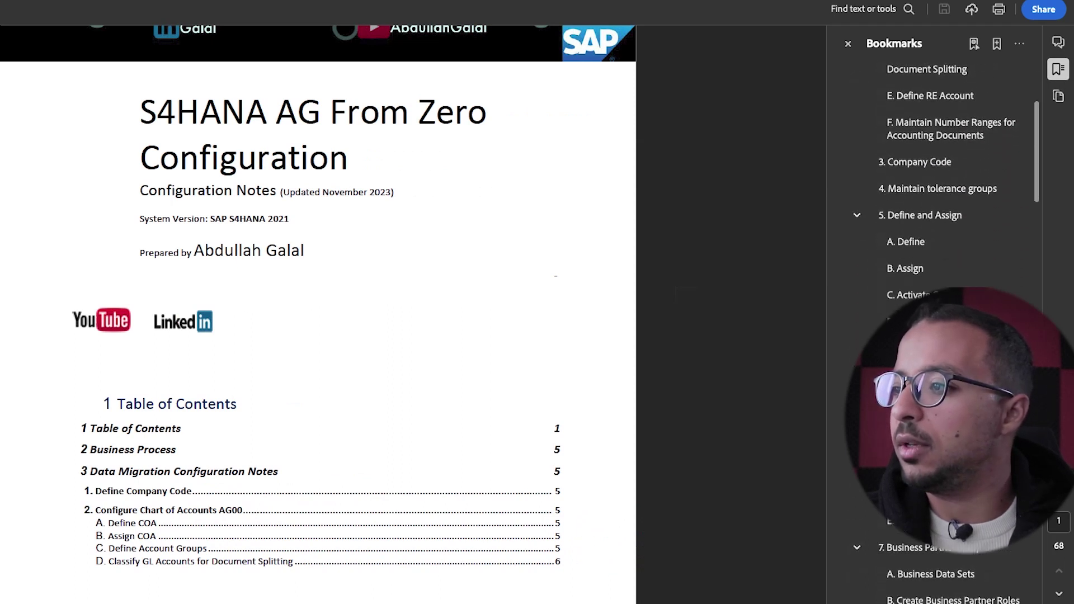
scroll(945, 313, "down", 20)
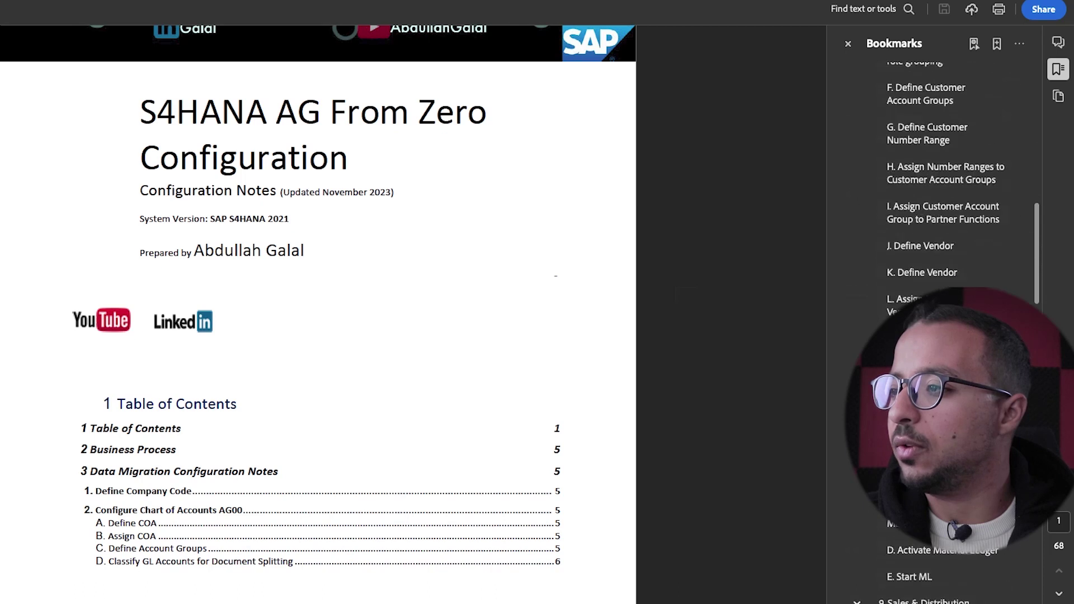
scroll(945, 313, "down", 16)
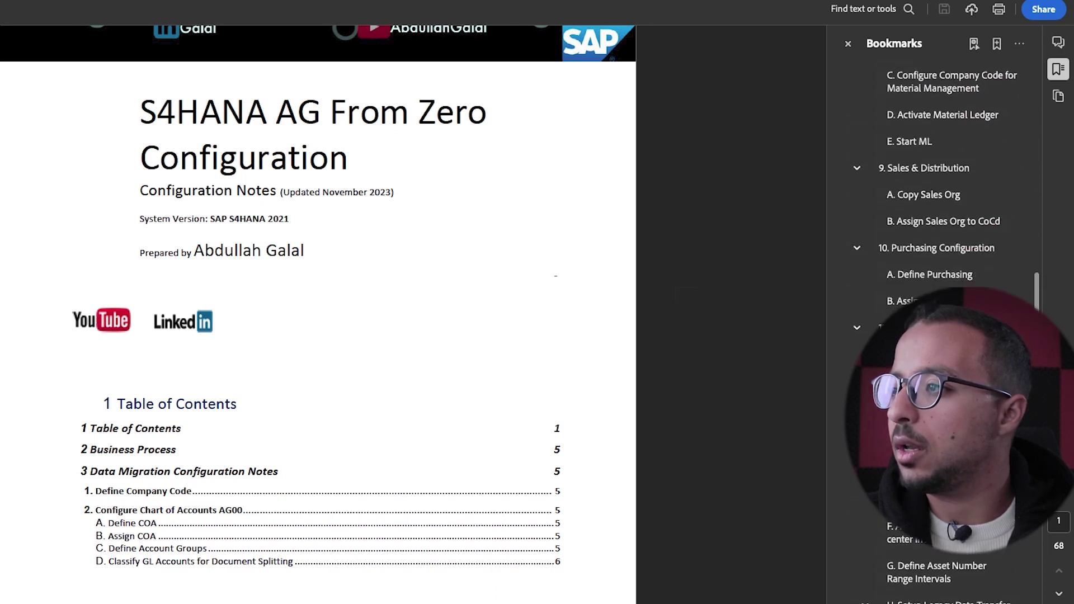
scroll(945, 313, "down", 16)
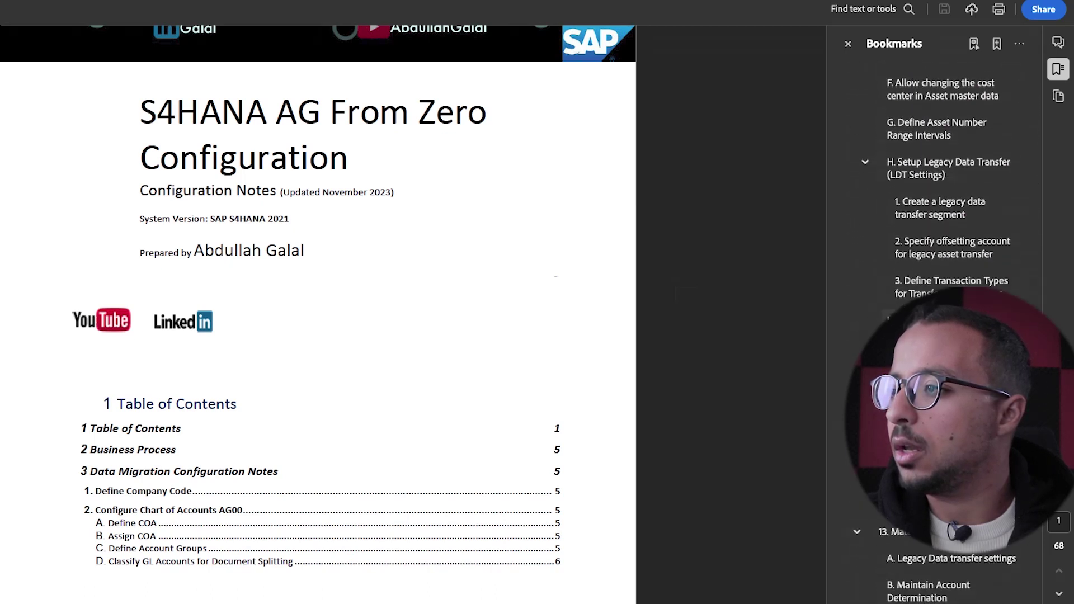
scroll(945, 313, "down", 16)
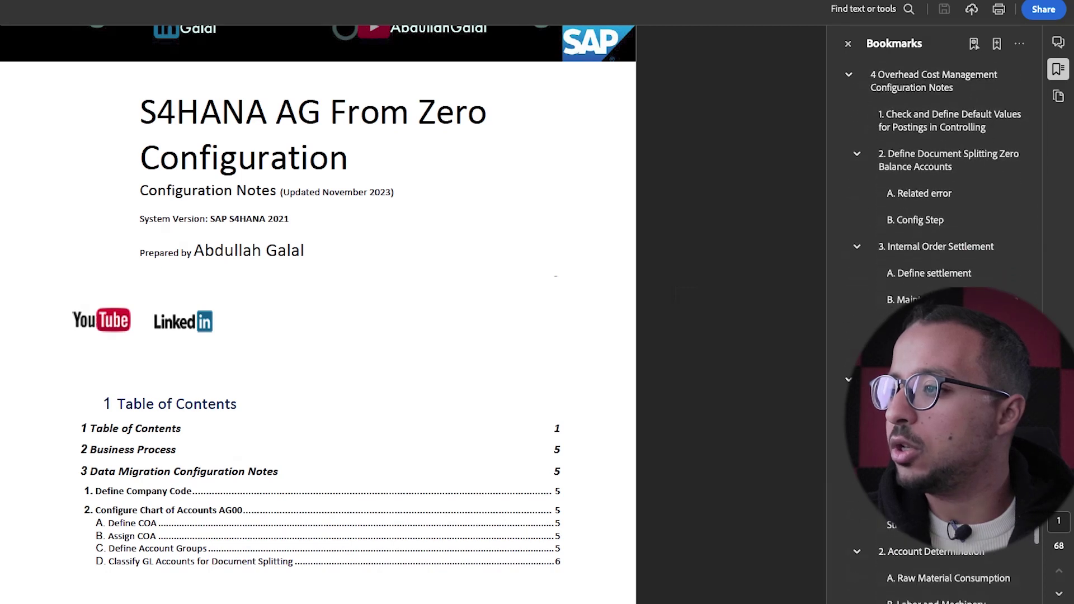
scroll(923, 252, "up", 10)
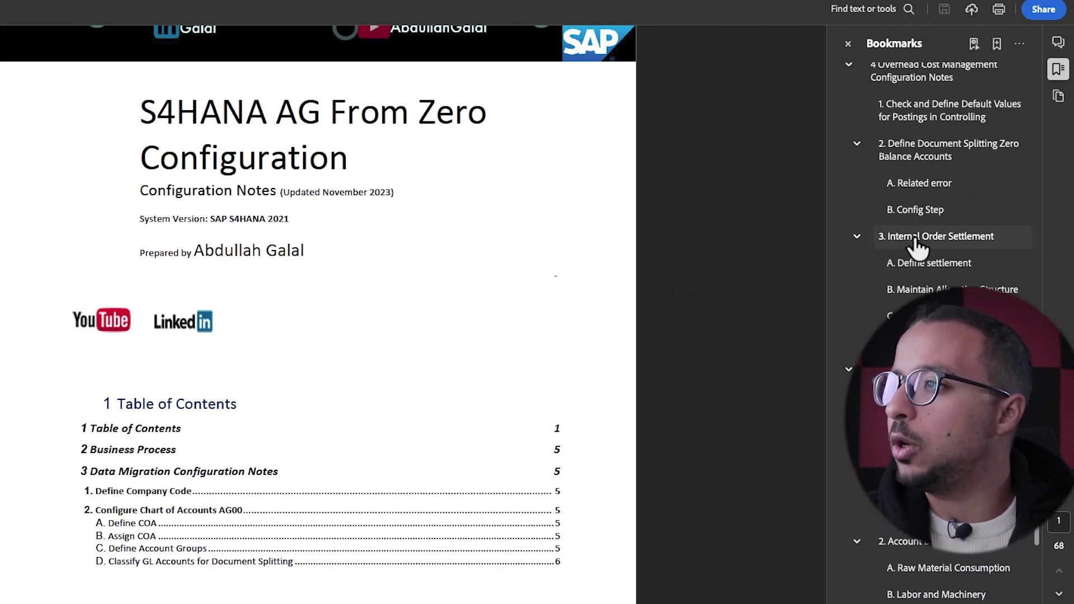
left_click(917, 239)
- Read through the Internal Order Settlement notes from the settlement cost elements to the Maintain Source Structure section
scroll(666, 357, "up", 1)
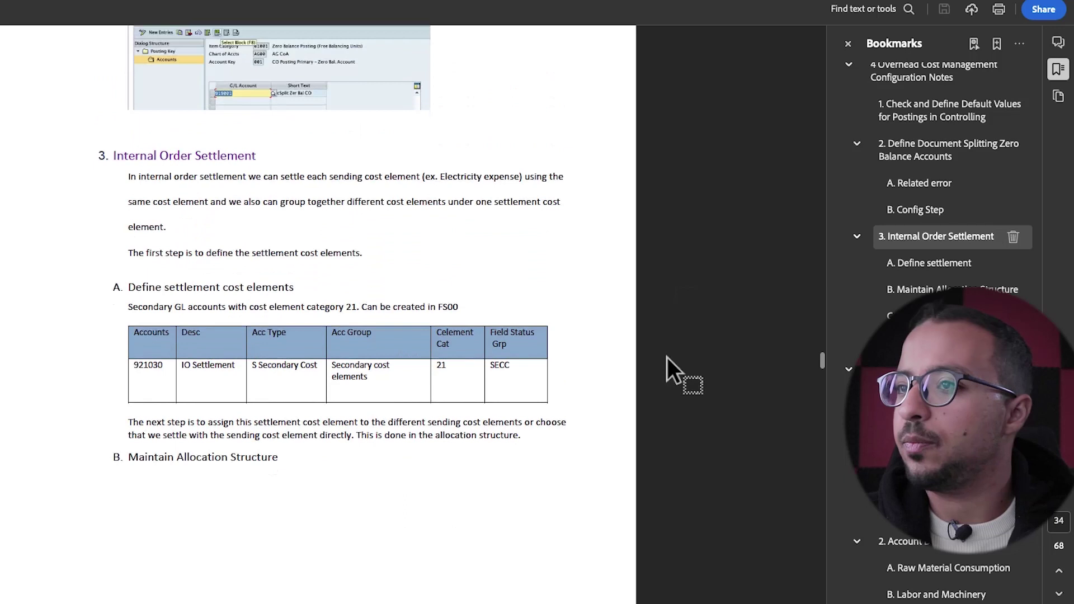
scroll(668, 357, "up", 5)
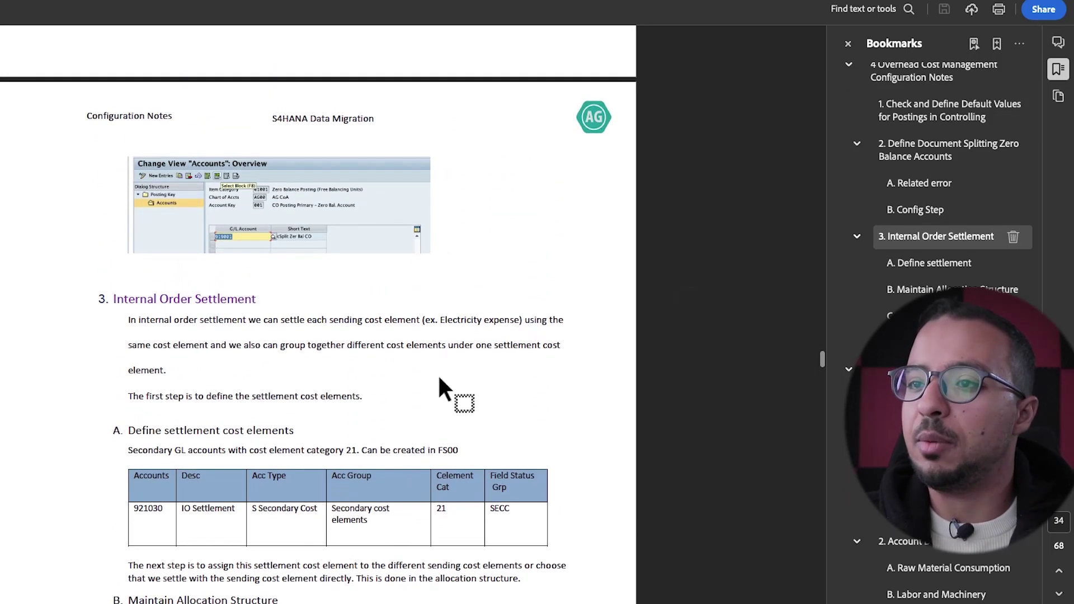
scroll(211, 451, "down", 20)
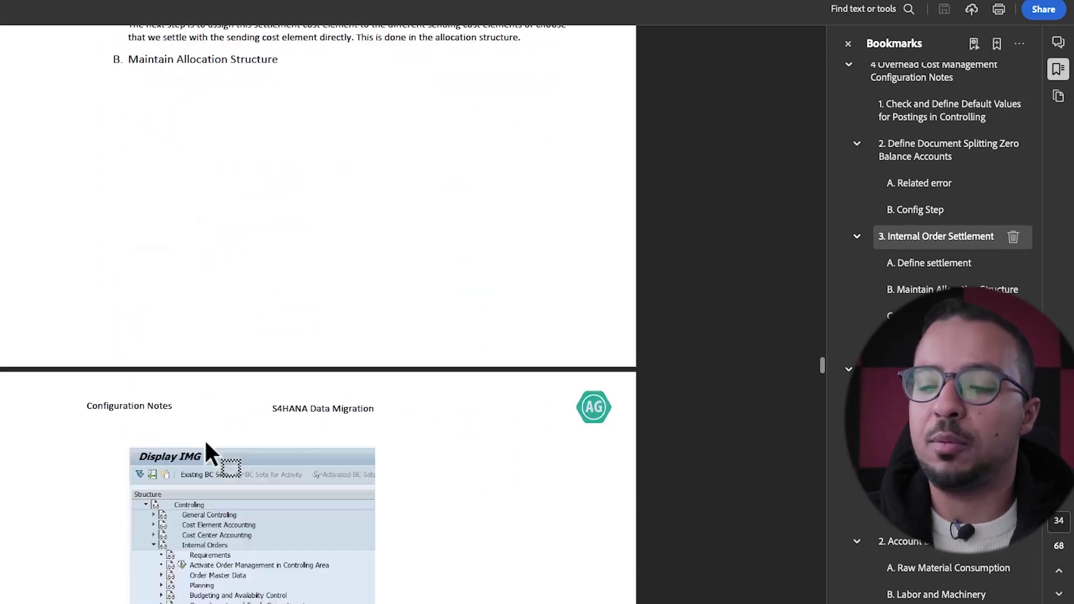
scroll(210, 443, "down", 20)
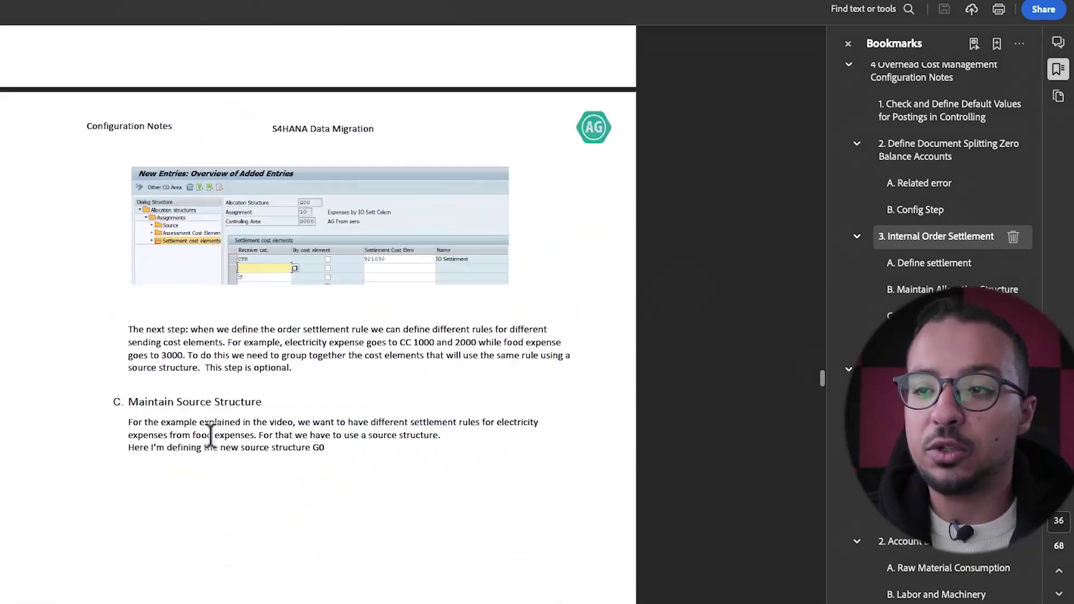
scroll(211, 442, "down", 10)
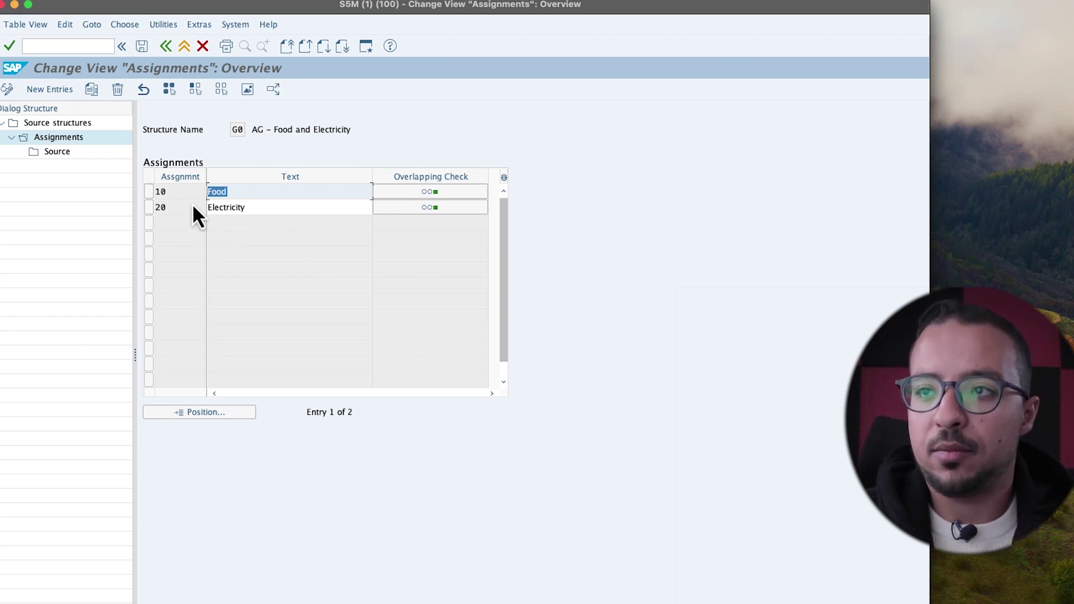
- Switch back to SAP GUI, examine the source cost element of assignment 10, Food, and return to the assignments
left_click(150, 194)
double_click(59, 156)
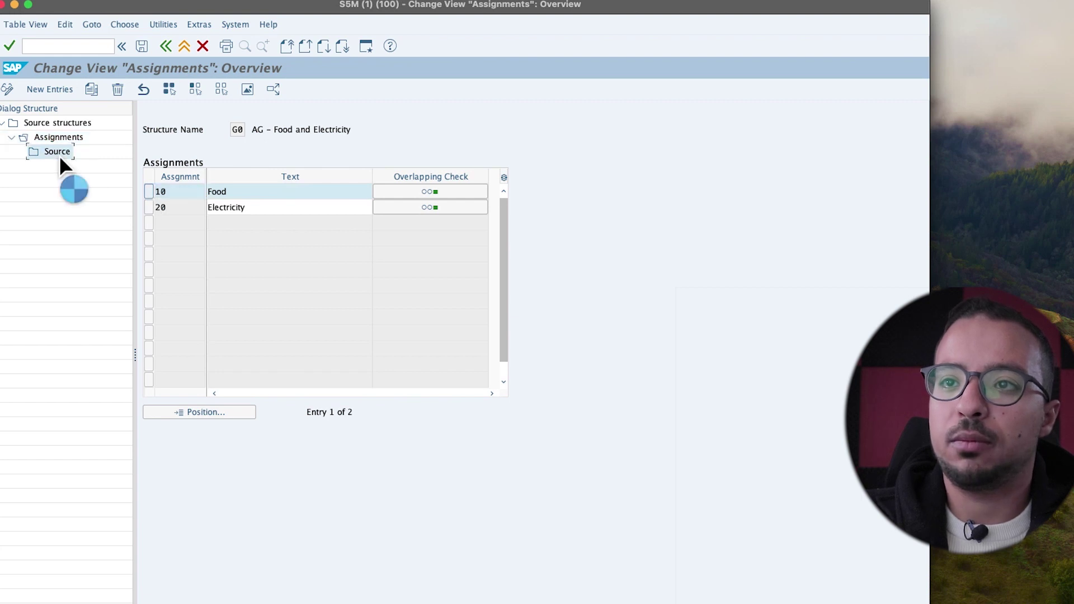
left_click(297, 212)
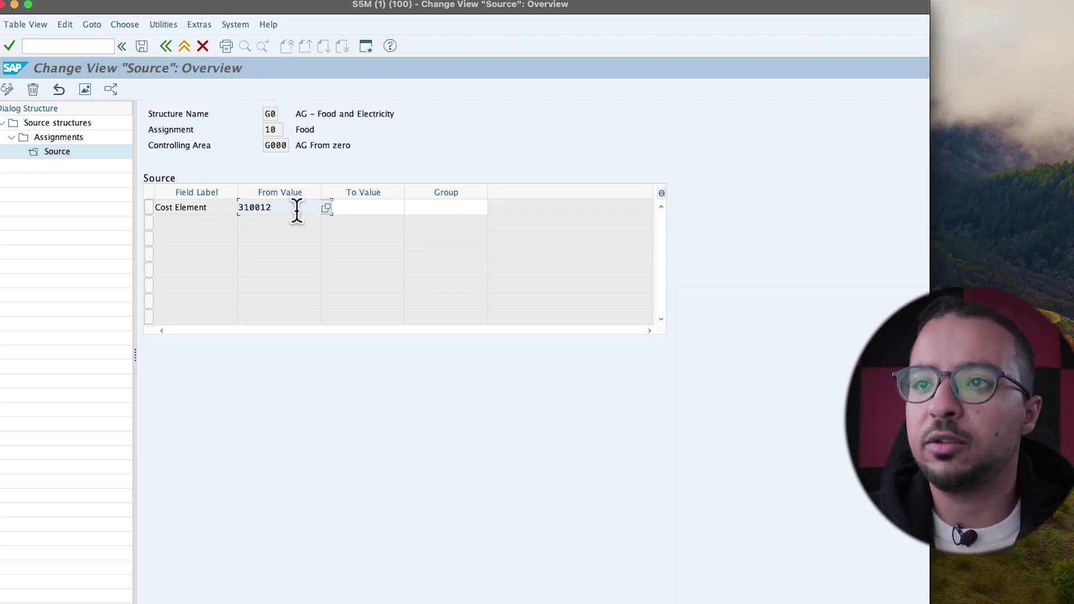
left_click_drag(288, 213, 234, 213)
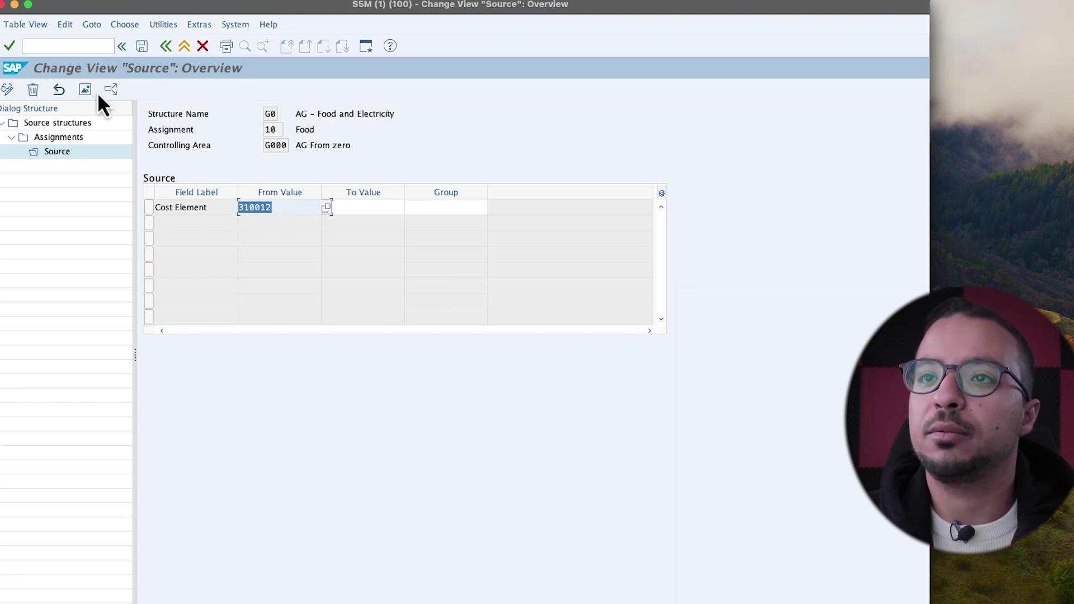
left_click(164, 48)
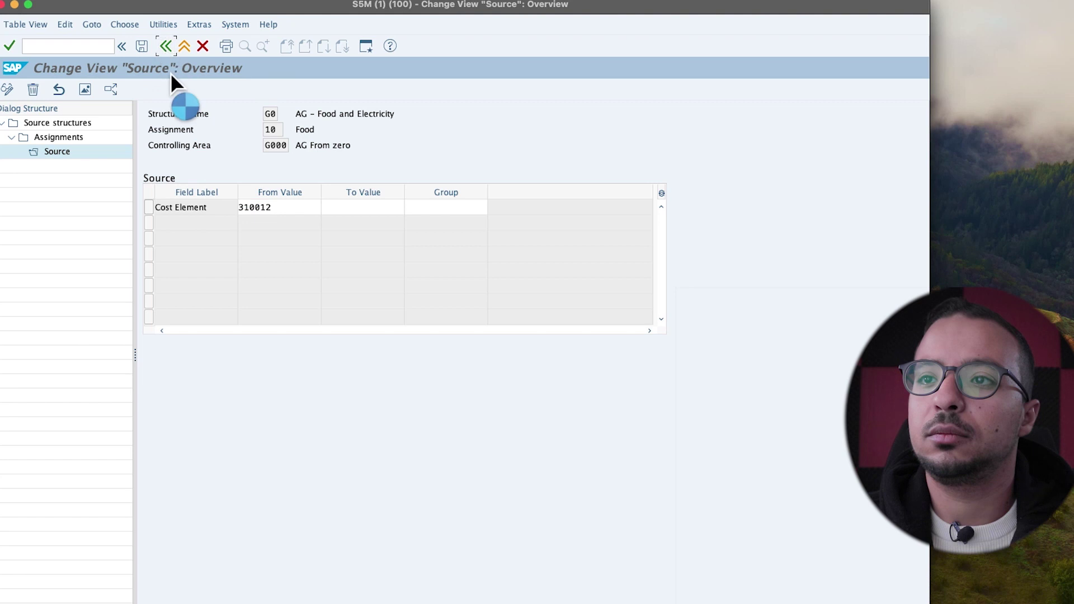
- Examine the source of assignment 20, Electricity, including its cost element range and group fields, and return to the assignments
left_click(156, 213)
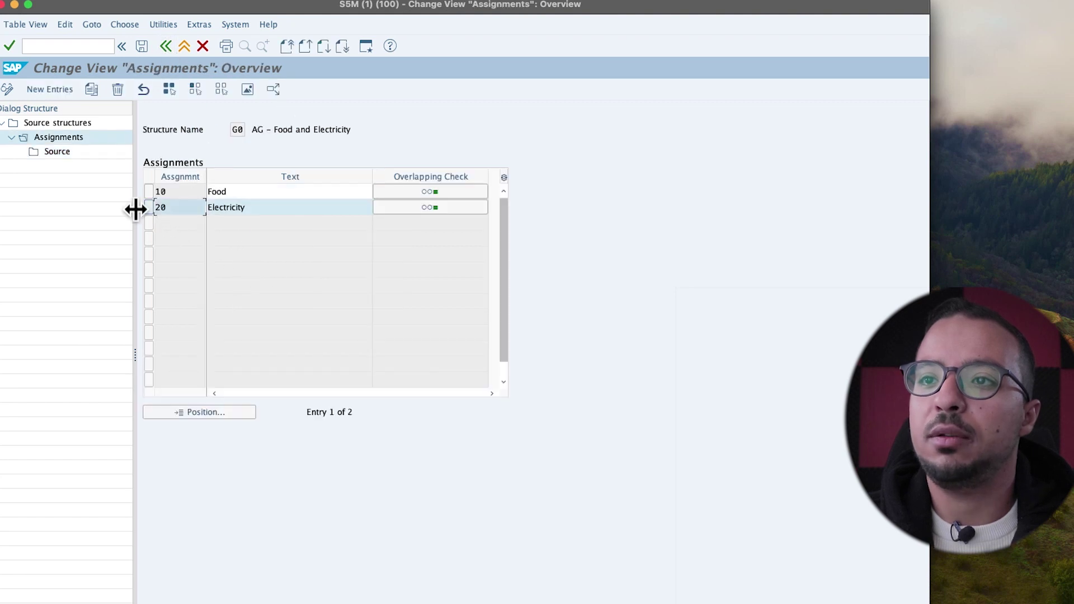
left_click(52, 155)
double_click(49, 153)
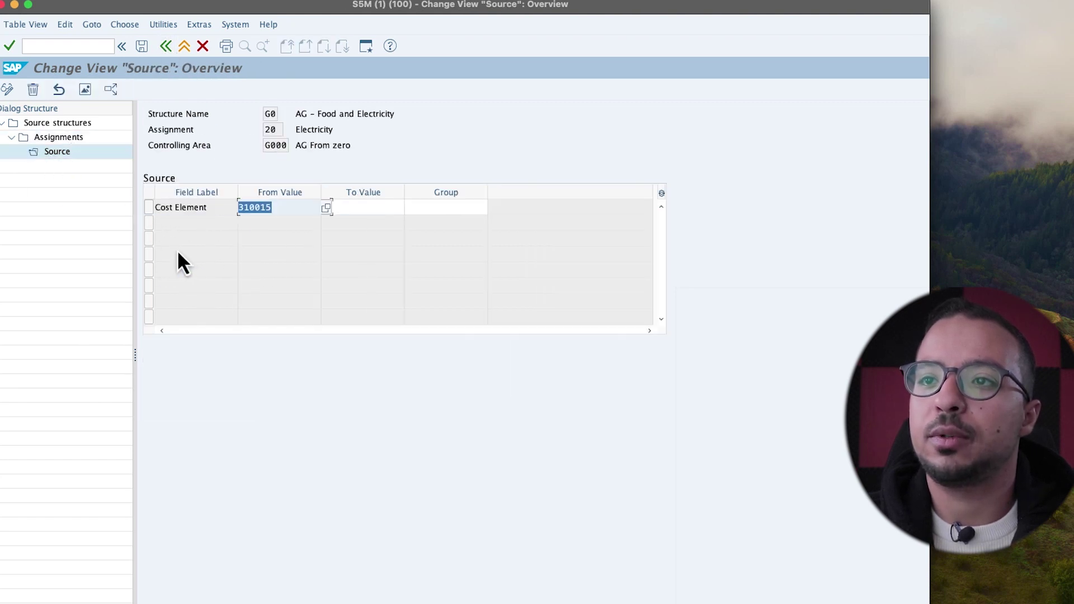
left_click(283, 208)
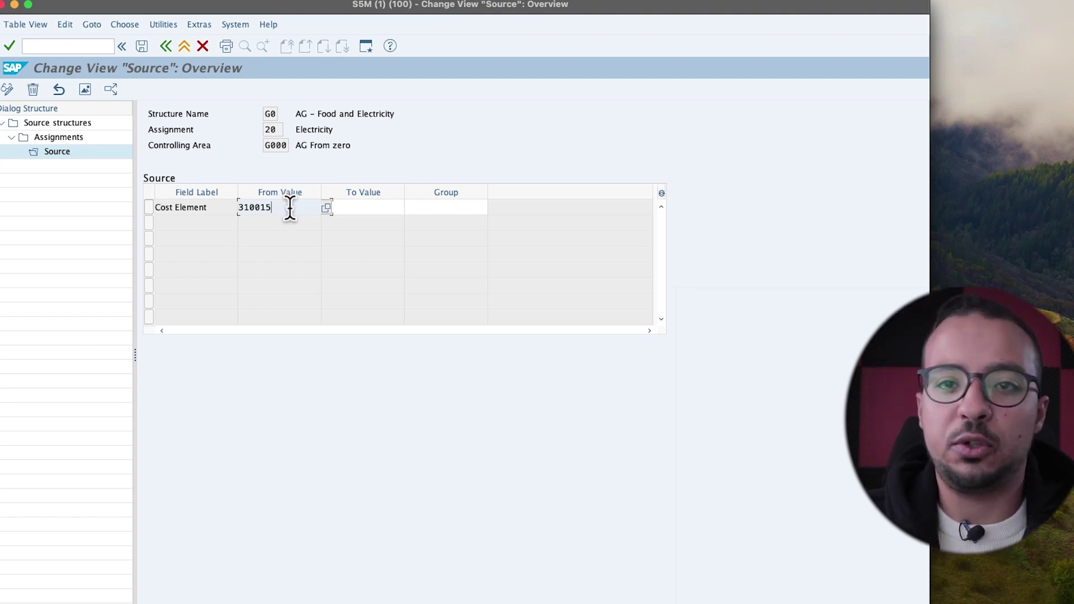
left_click(368, 207)
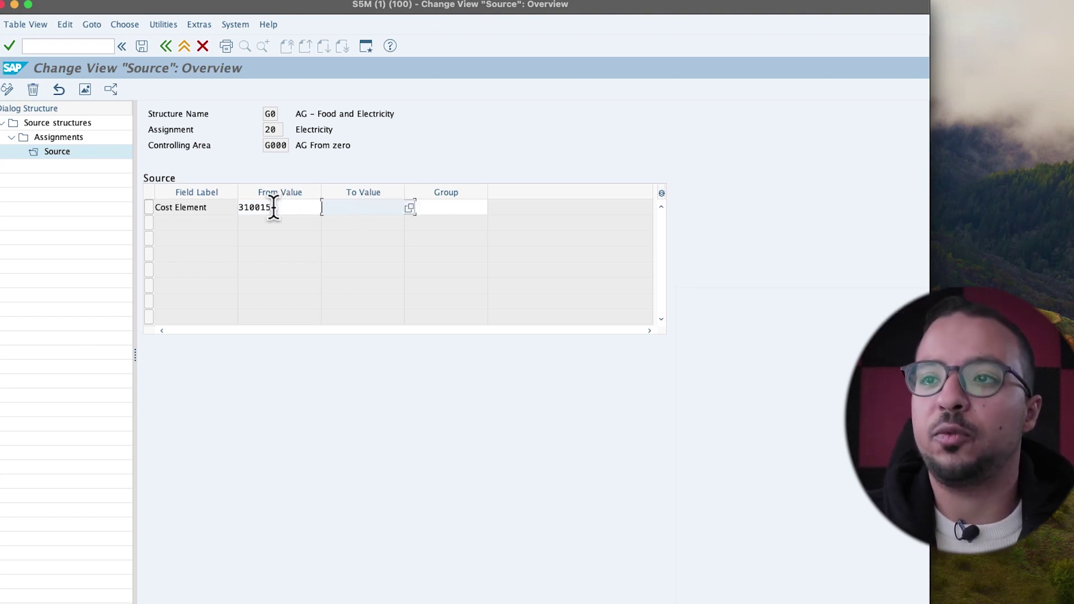
left_click(439, 207)
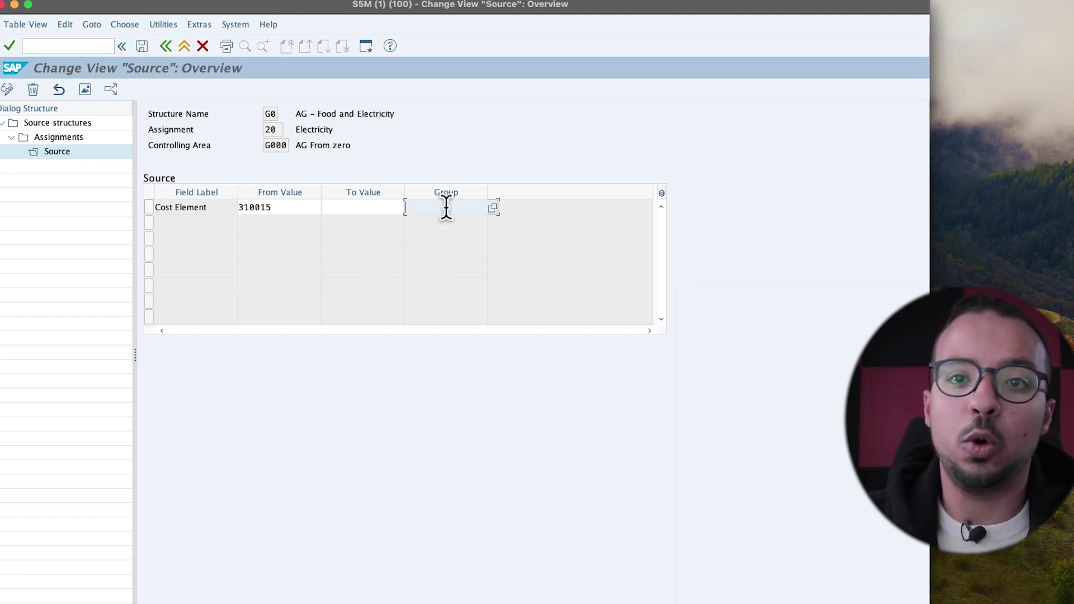
key("F3")
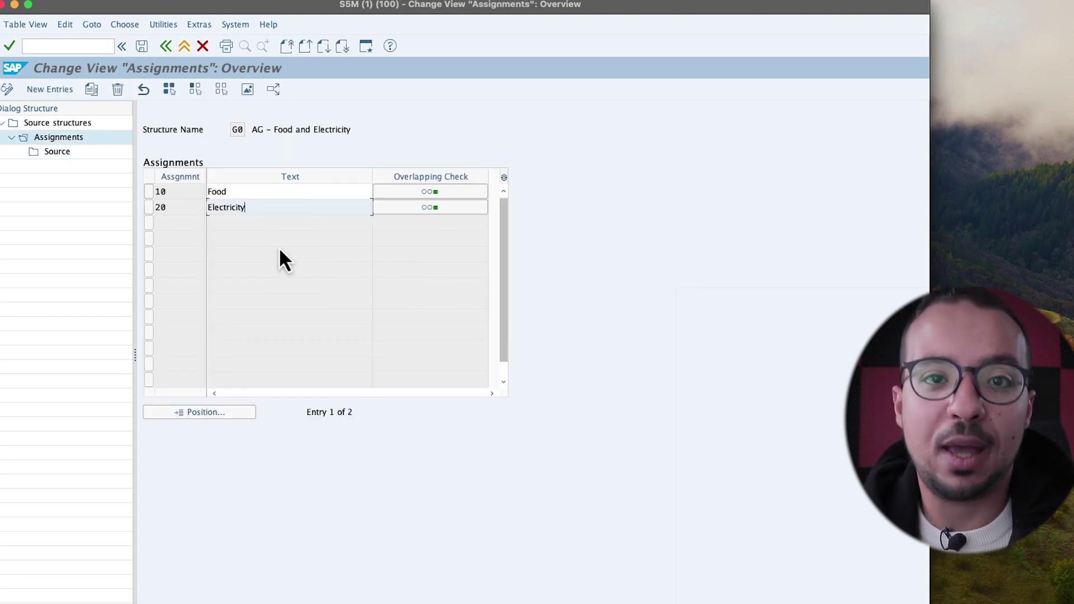